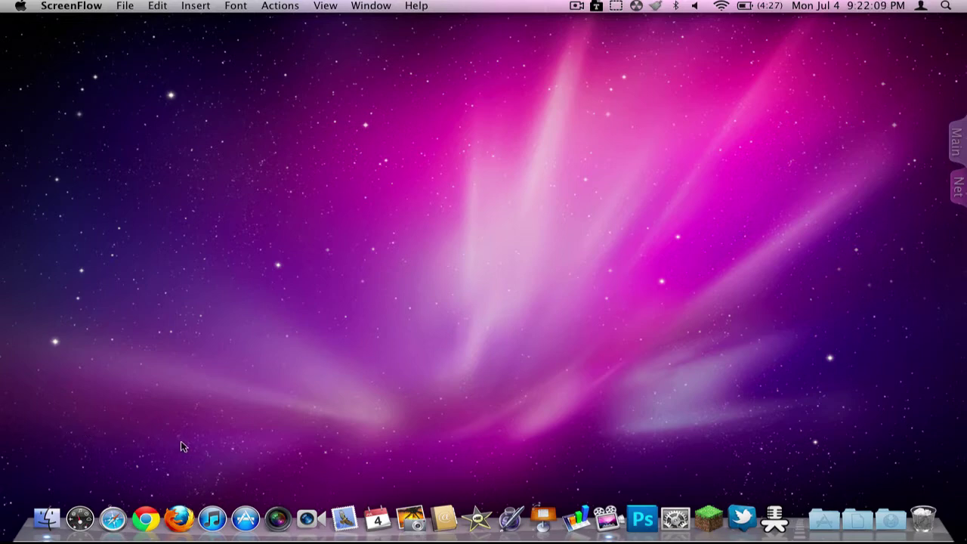
# Open the App Store, look through its featured page, and close the window.
pyautogui.click(250, 514)
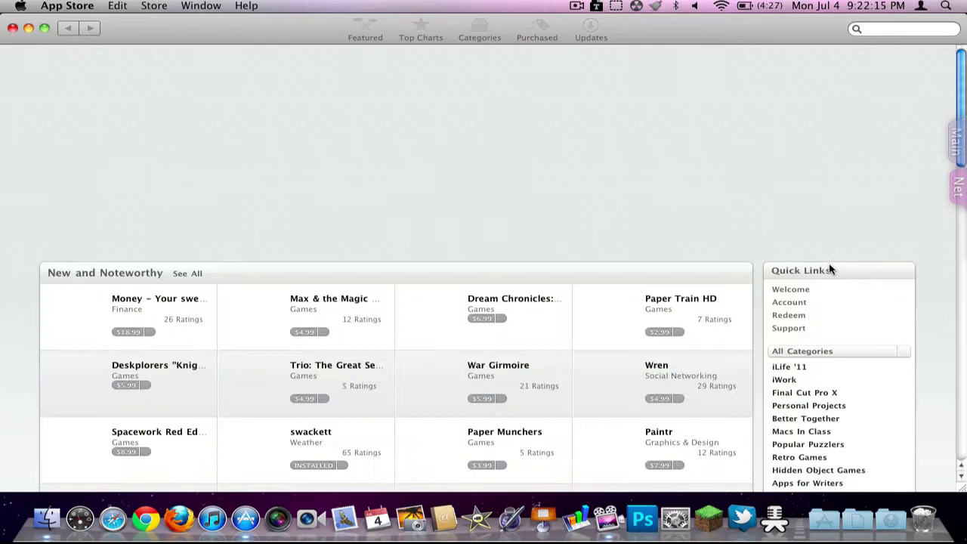
pyautogui.scroll(-20, 762, 271)
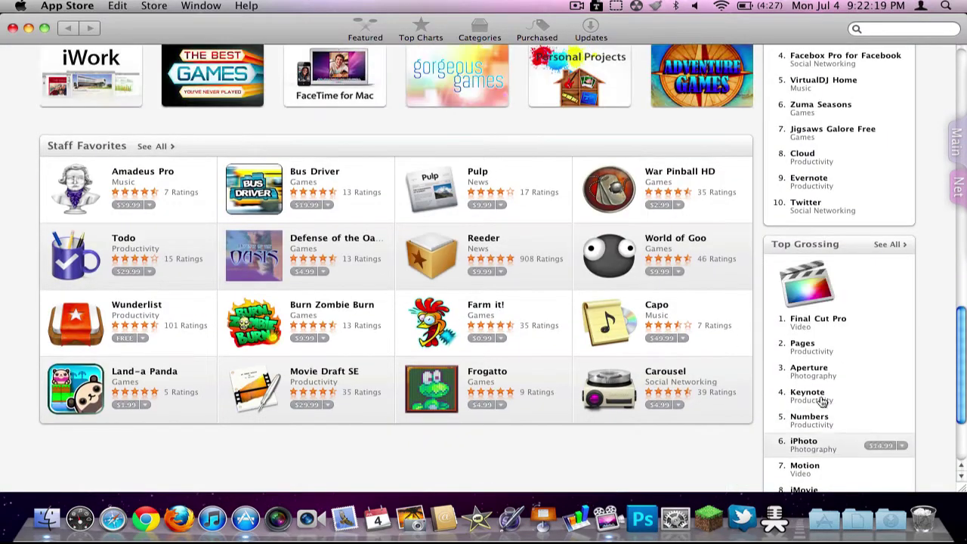
pyautogui.scroll(6, 835, 249)
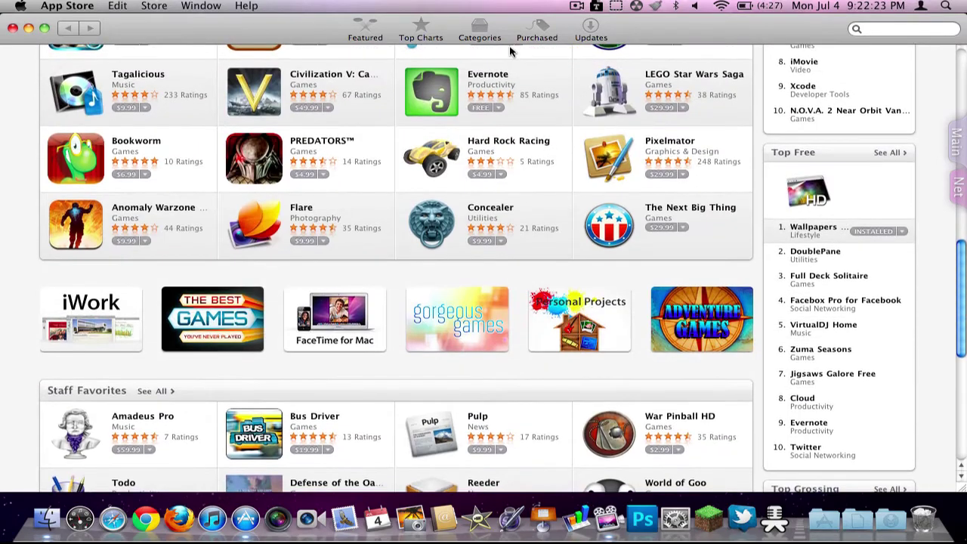
pyautogui.click(13, 27)
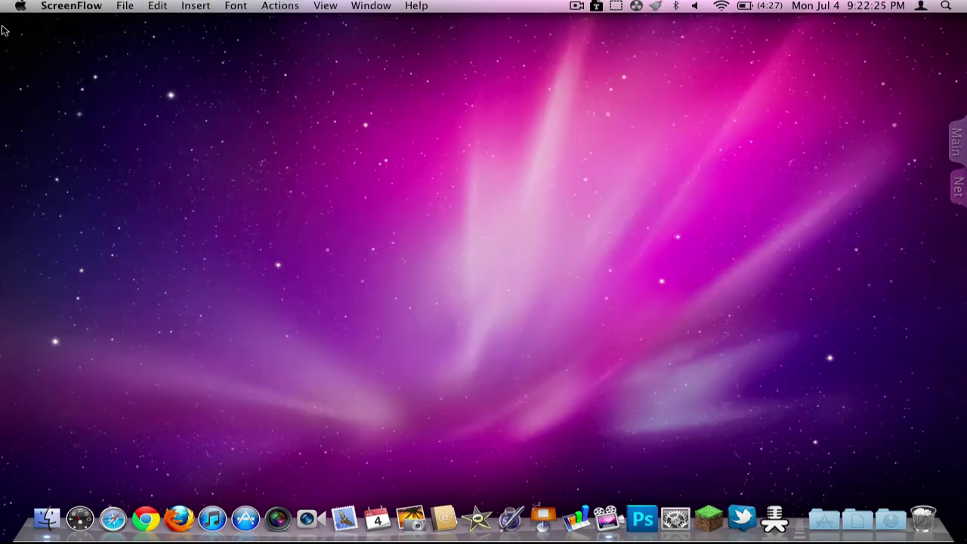
# Switch to Finder, view the home folder in a new window, and close that window.
pyautogui.click(4, 29)
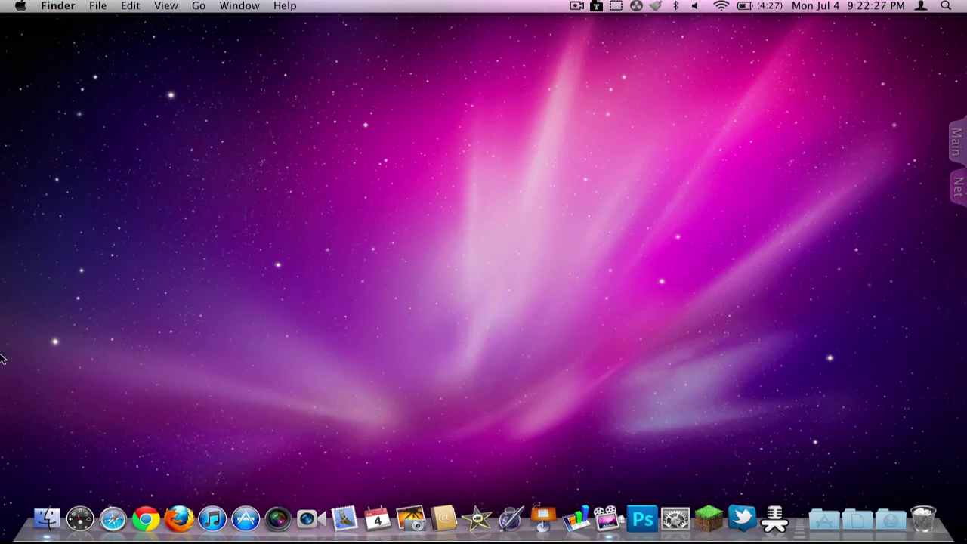
pyautogui.click(49, 531)
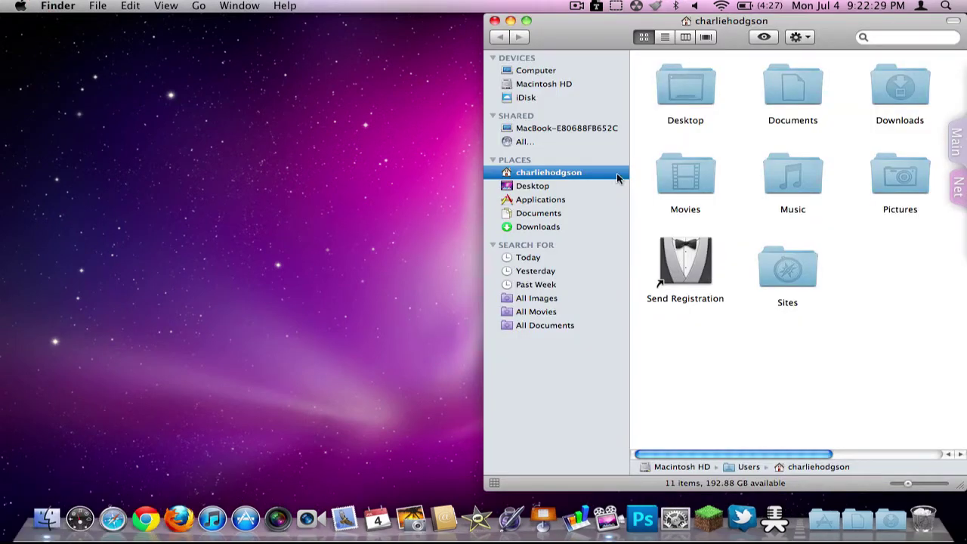
pyautogui.click(495, 21)
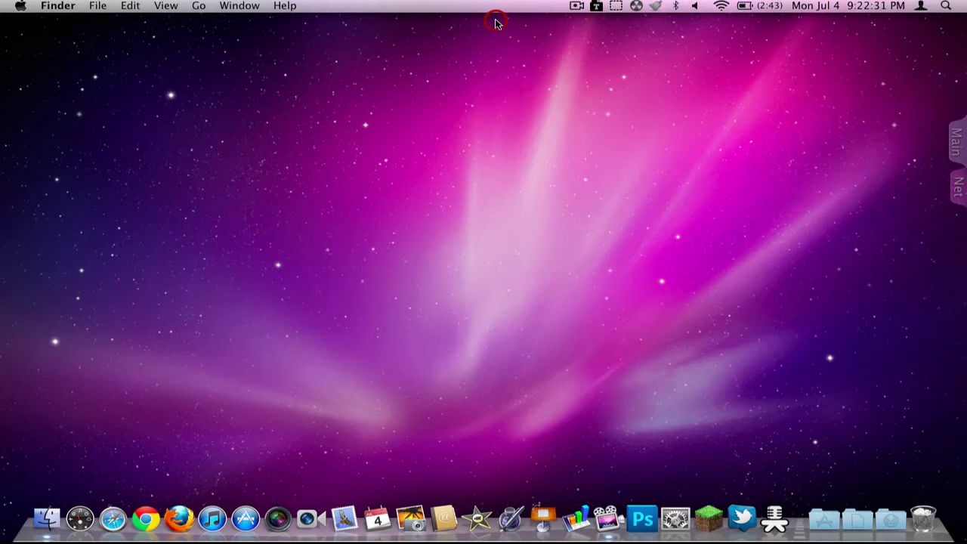
# Switch to Safari, search Google for "img2icn mac download", and open the Softonic free download result.
pyautogui.moveTo(747, 148); pyautogui.dragTo(81, 415)
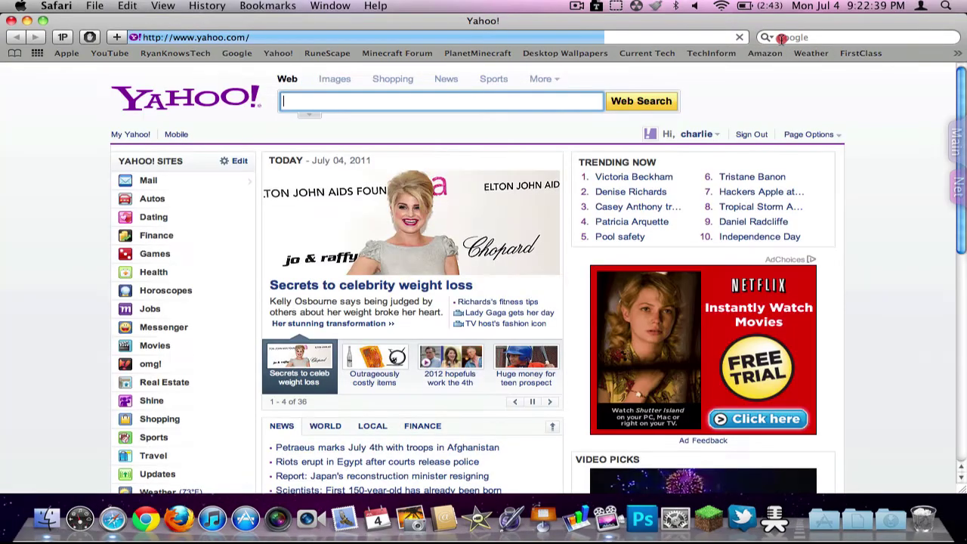
pyautogui.click(781, 38)
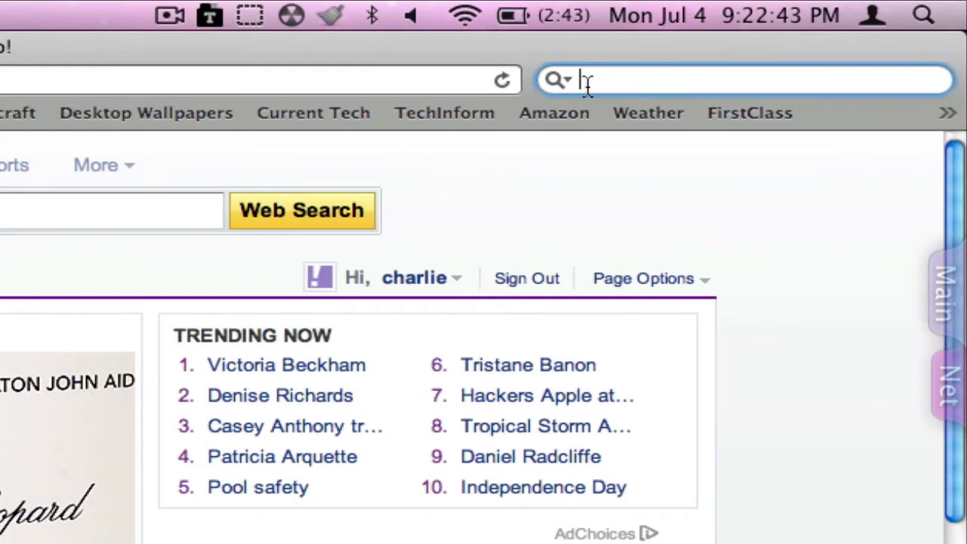
pyautogui.write('img')
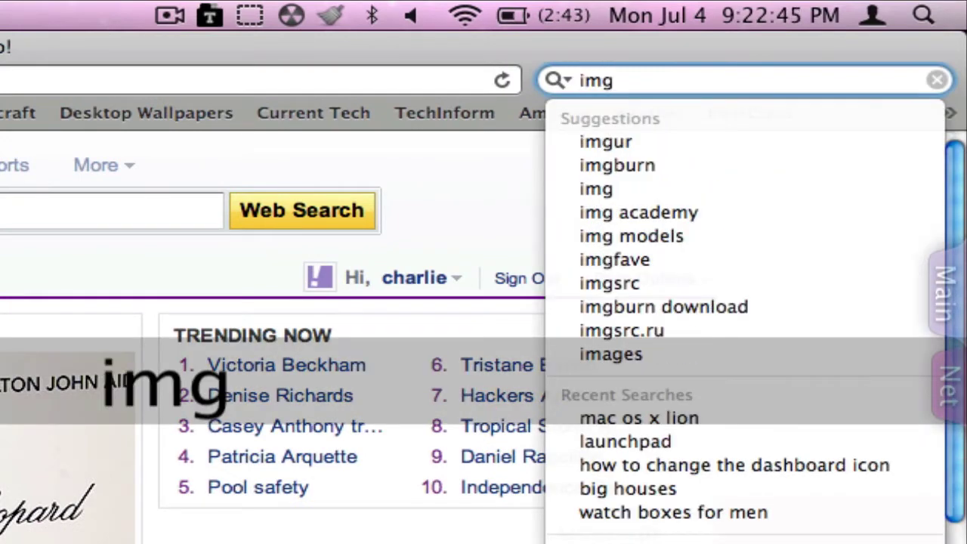
pyautogui.write('2icn')
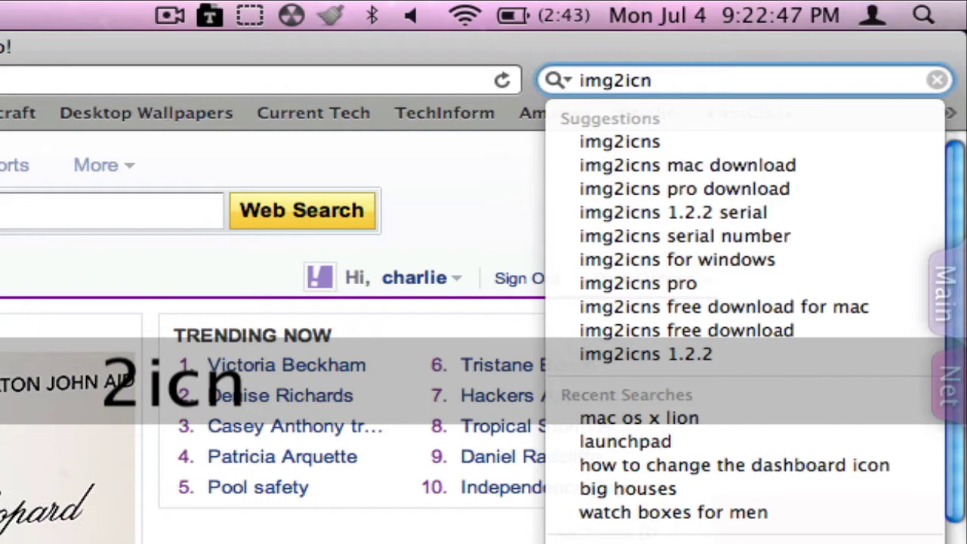
pyautogui.write(' mac download')
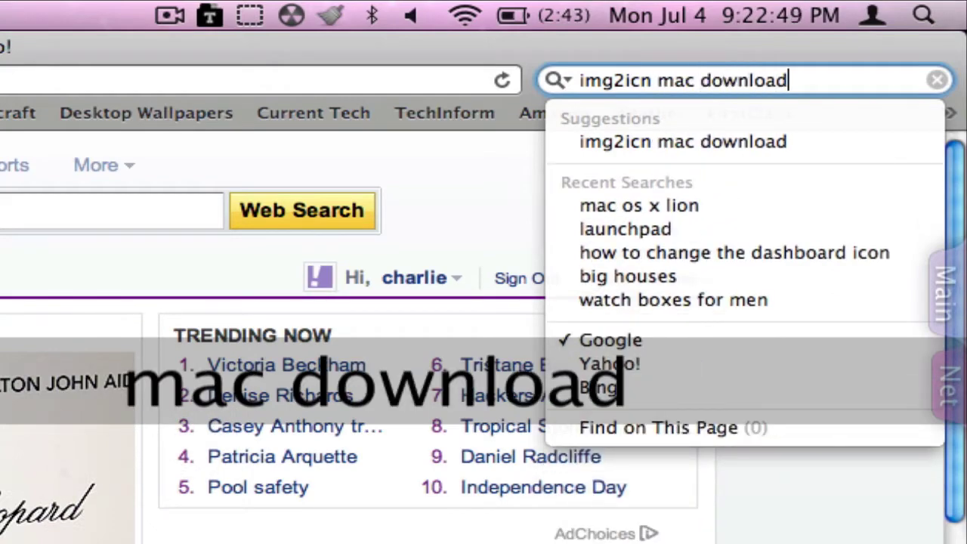
pyautogui.press('Return')
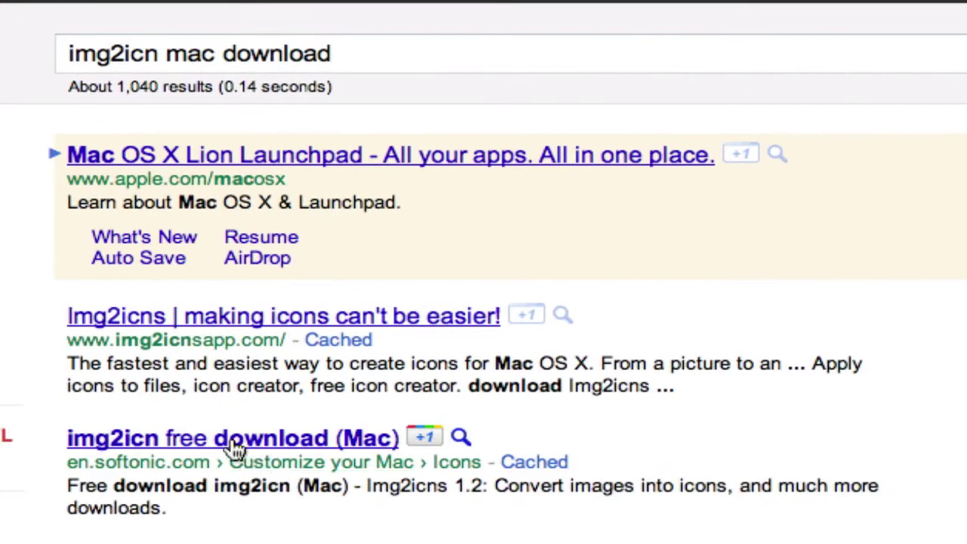
pyautogui.click(230, 446)
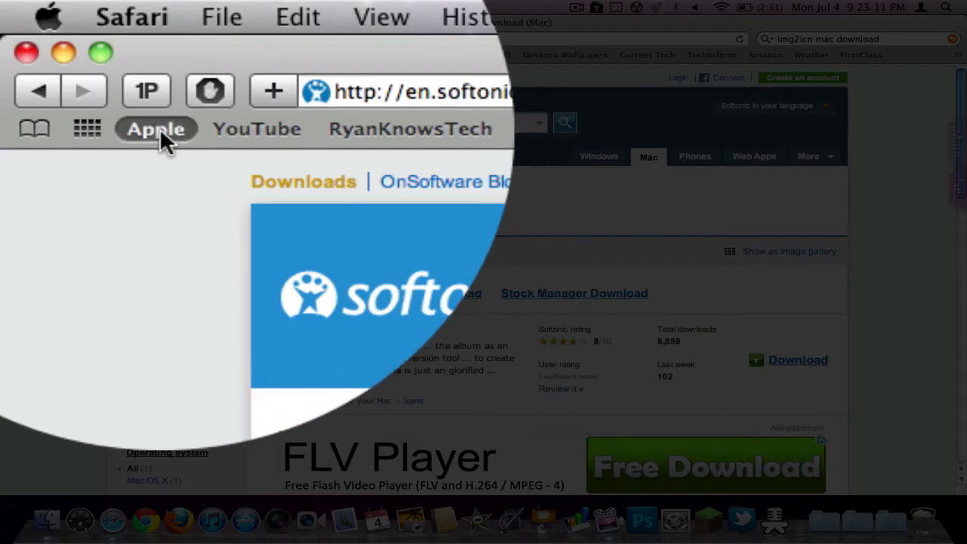
# Open the OS X Lion page from the Mac section of Apple's website.
pyautogui.click(160, 128)
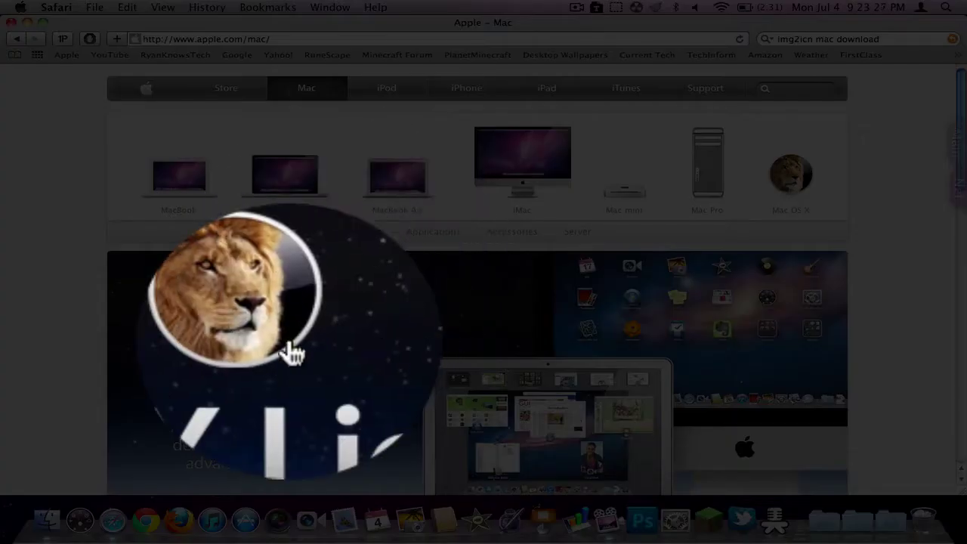
pyautogui.click(289, 346)
pyautogui.click(229, 39)
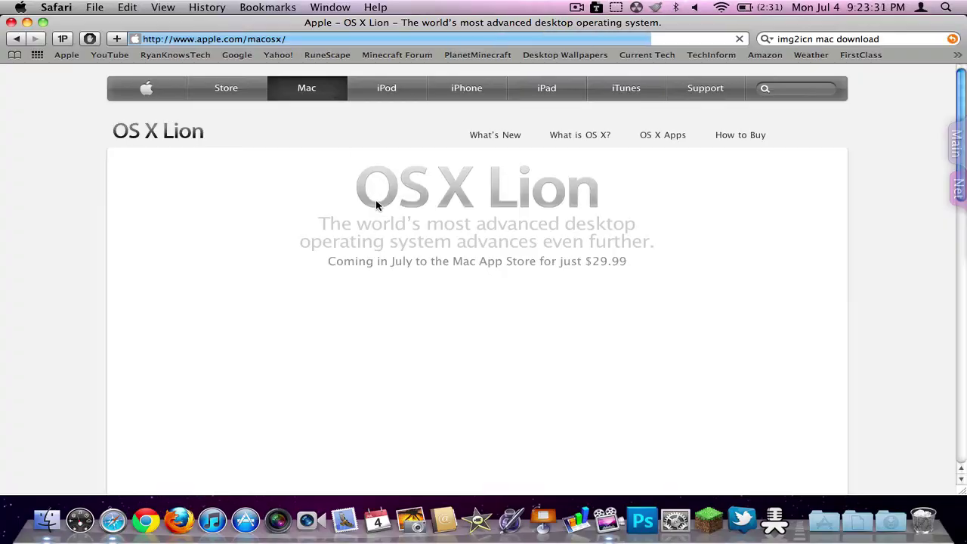
# Show the first slide of the OS X Lion gallery and look over the feature sections below it.
pyautogui.scroll(-5, 376, 200)
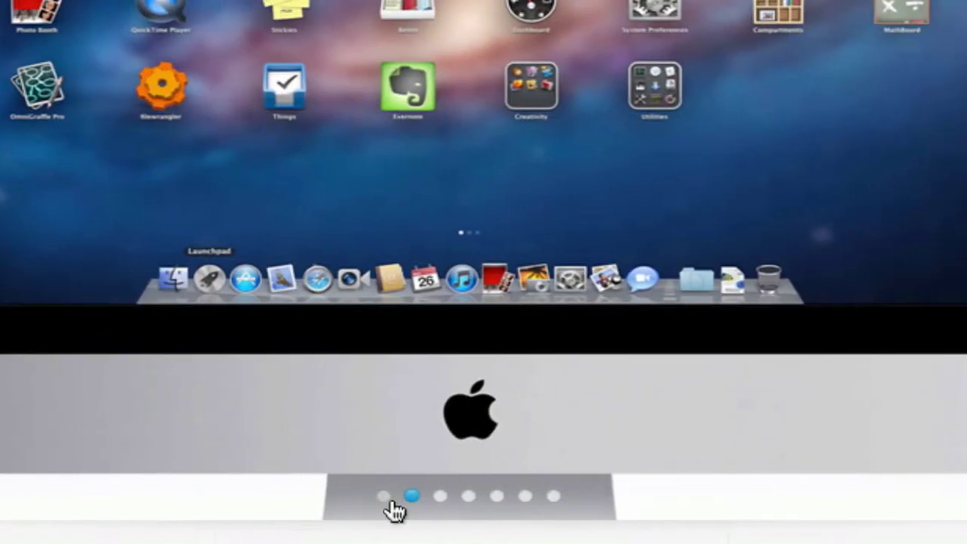
pyautogui.click(385, 498)
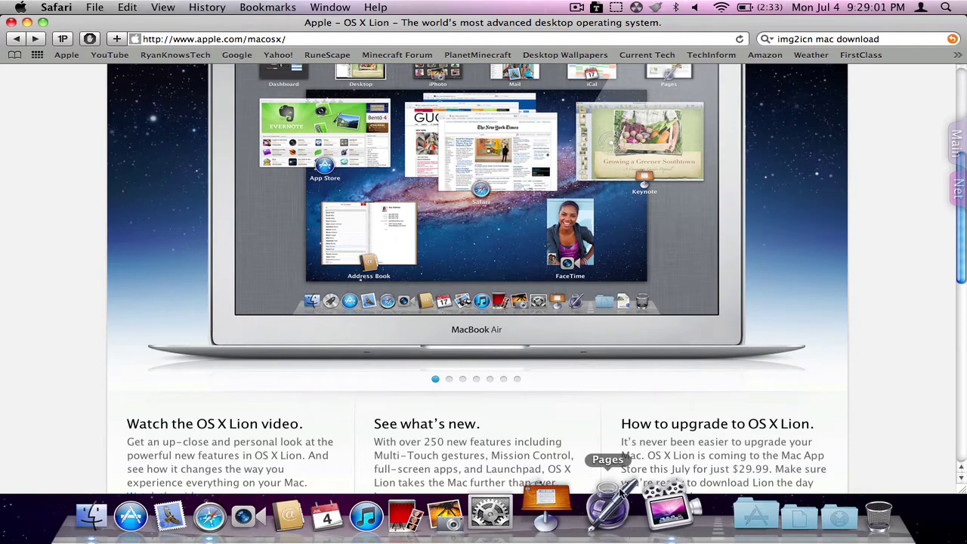
pyautogui.scroll(-5, 574, 294)
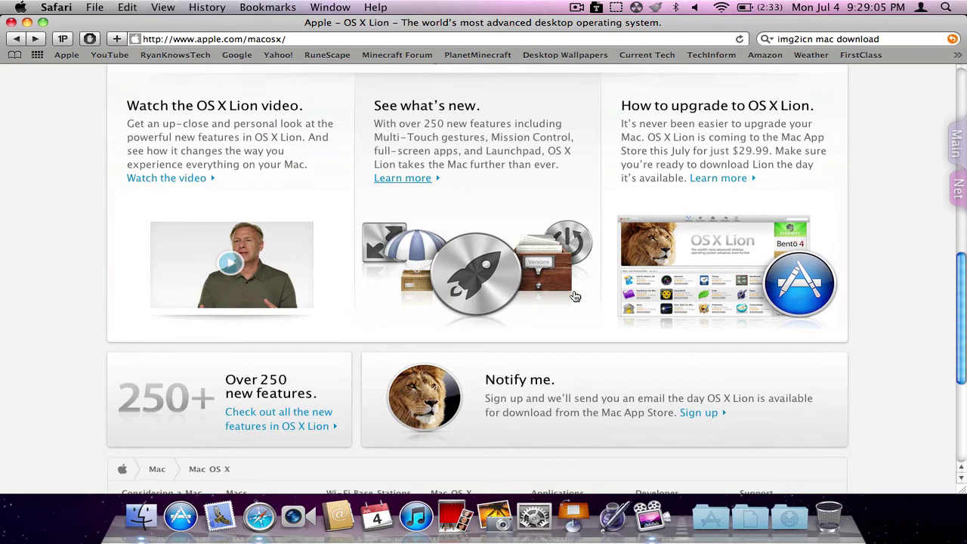
pyautogui.scroll(6, 574, 296)
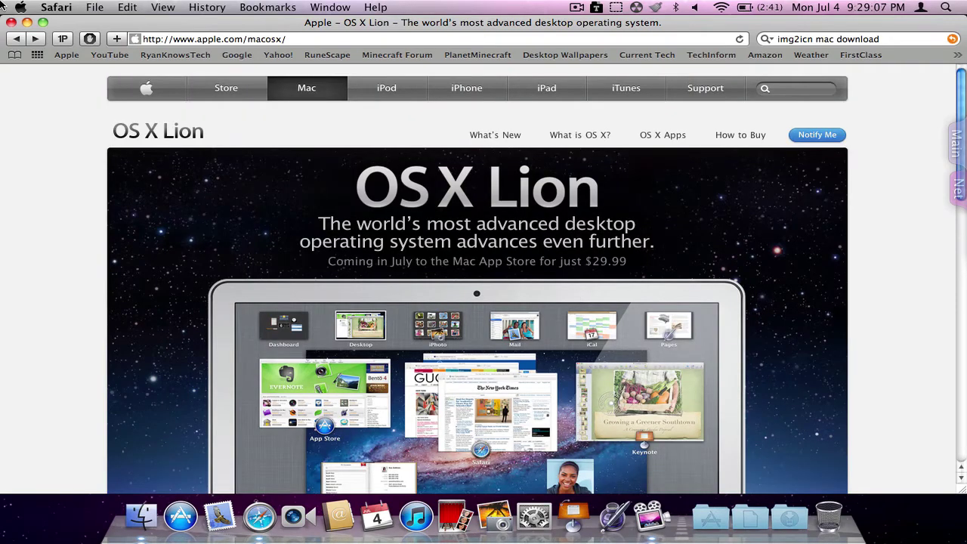
# Minimize the Safari window and move the linesmART file to the middle of the desktop.
pyautogui.click(26, 23)
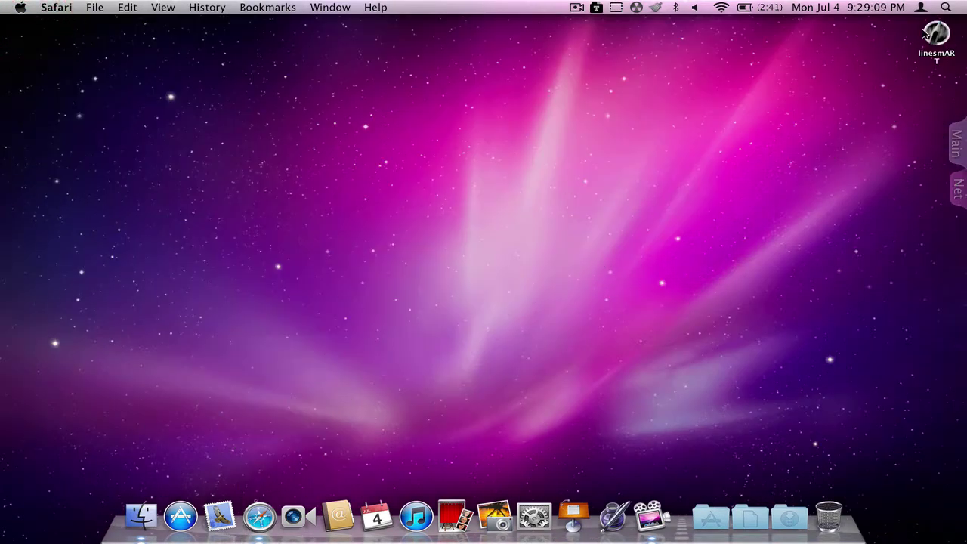
pyautogui.moveTo(923, 34); pyautogui.dragTo(534, 243)
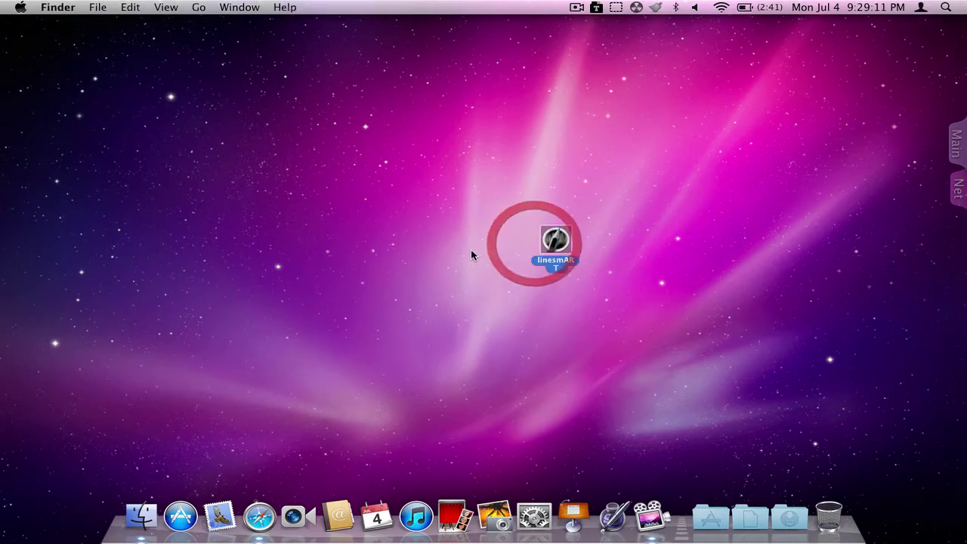
pyautogui.click(462, 250)
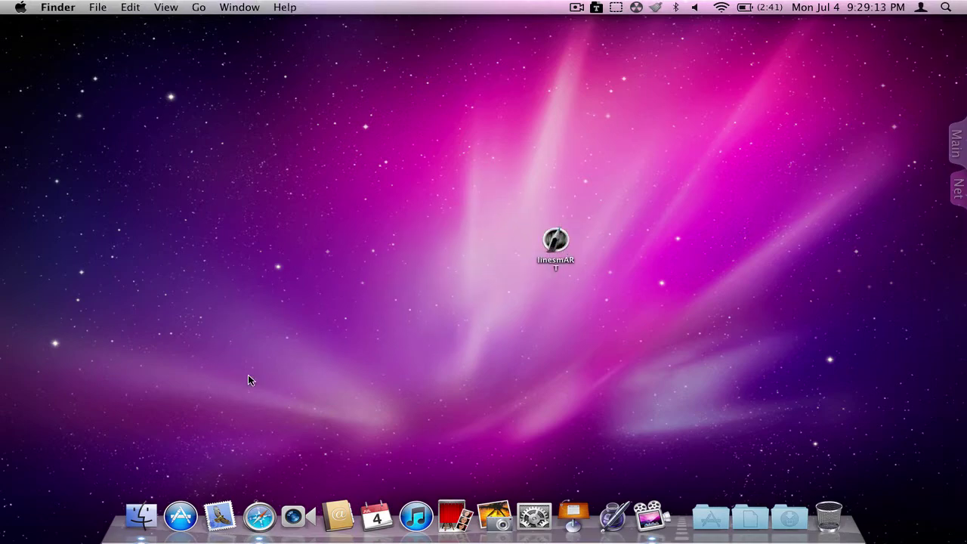
# Restore Safari, go to Google, and search for images of "launchpad icon".
pyautogui.click(261, 516)
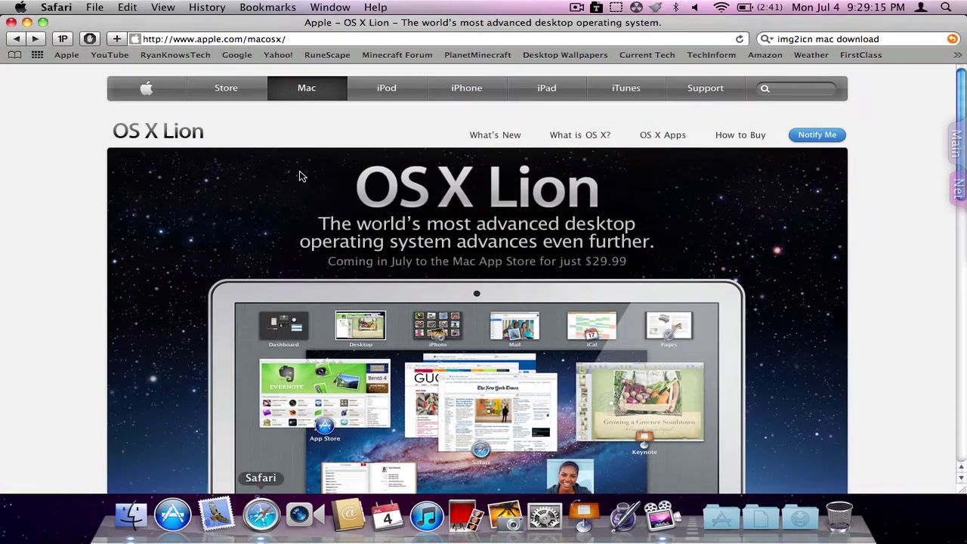
pyautogui.click(237, 56)
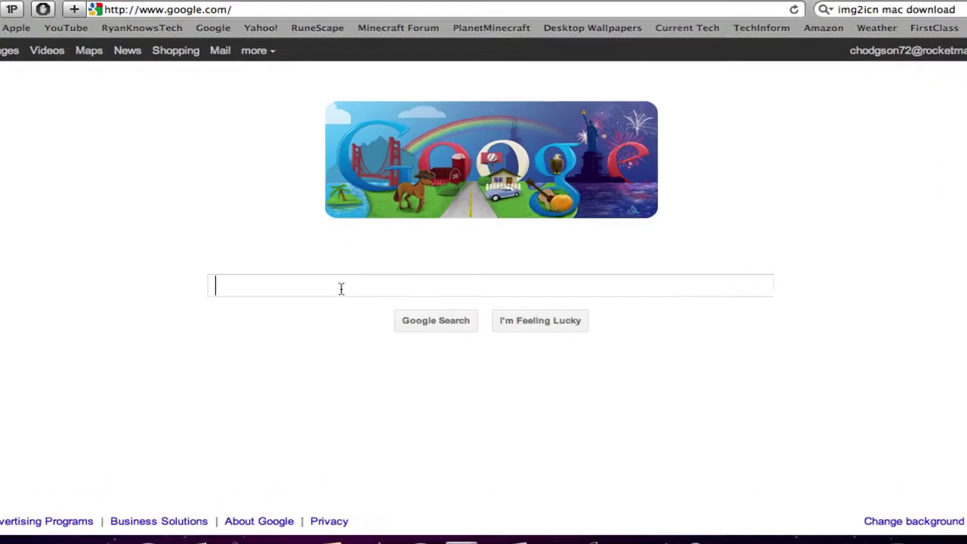
pyautogui.write('launch')
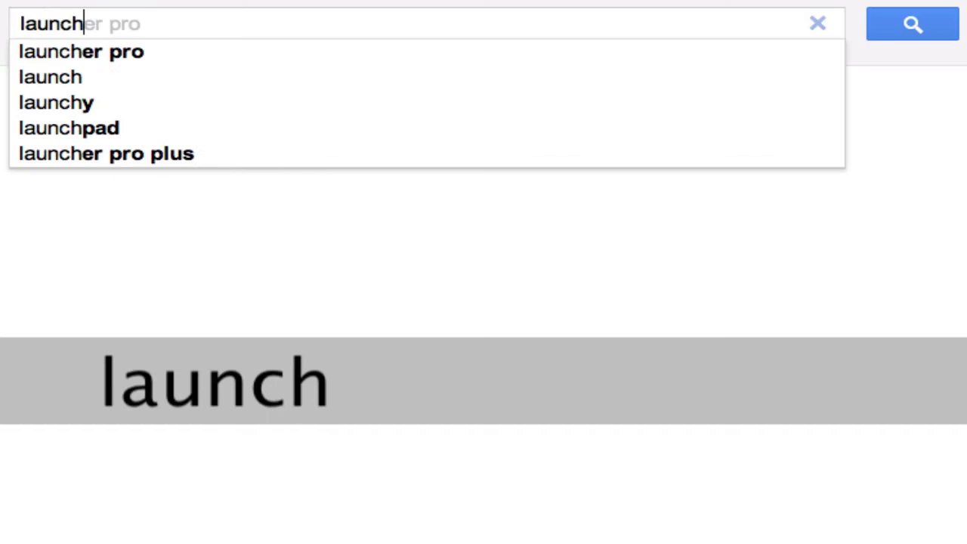
pyautogui.write('pad ica')
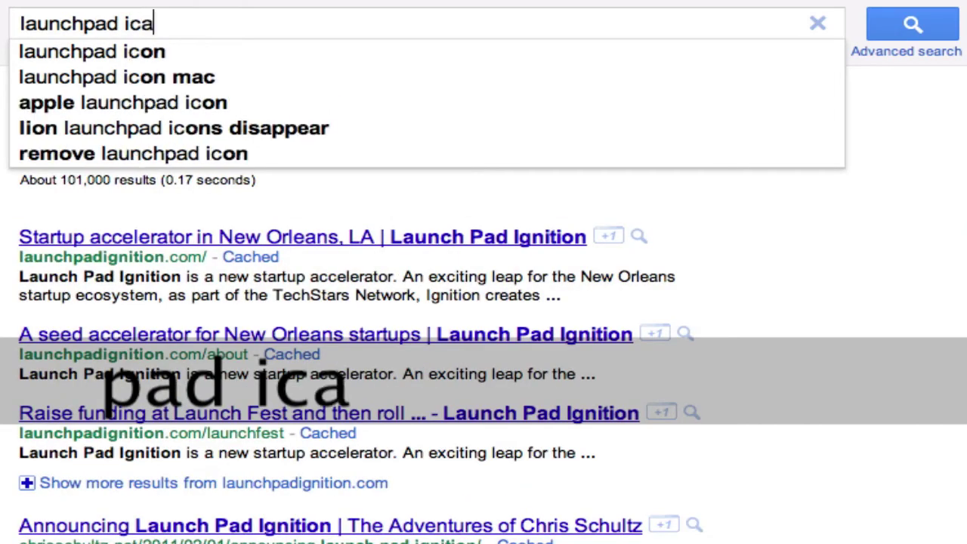
pyautogui.write('on')
pyautogui.press('BackSpace')
pyautogui.press('BackSpace')
pyautogui.press('BackSpace')
pyautogui.write('on')
pyautogui.press('Return')
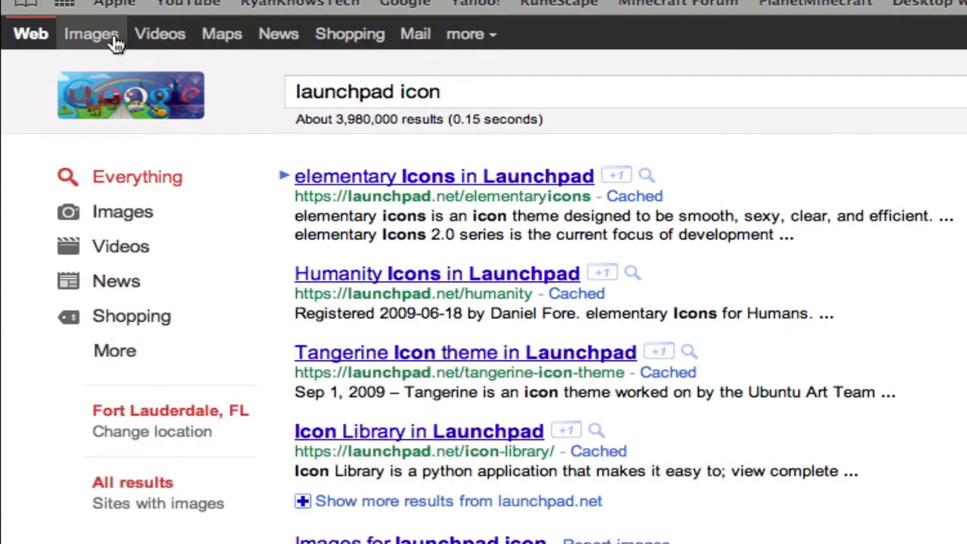
pyautogui.click(8, 8)
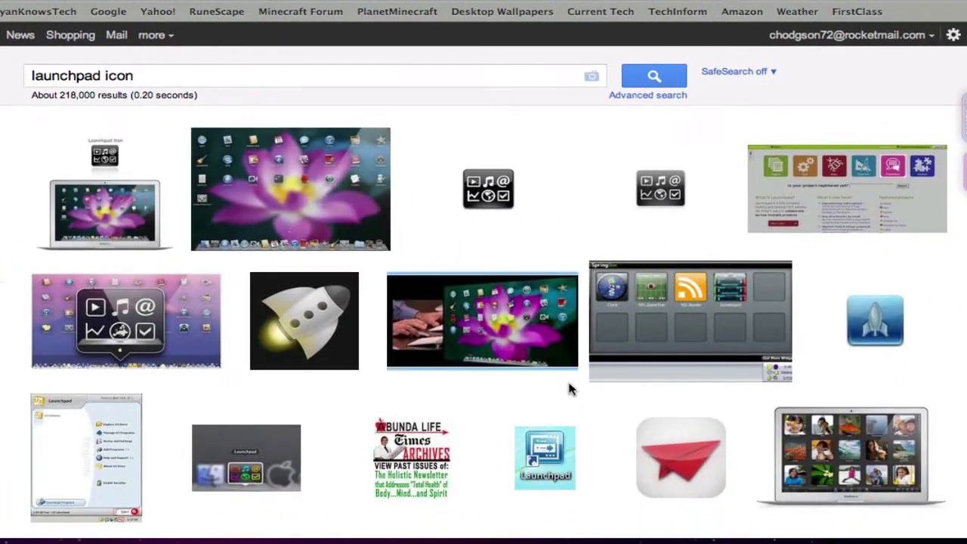
# Find the silver rocket Launchpad icon from apple.com in the image results and browse the images visually similar to it.
pyautogui.scroll(-5, 953, 506)
pyautogui.scroll(-10, 570, 389)
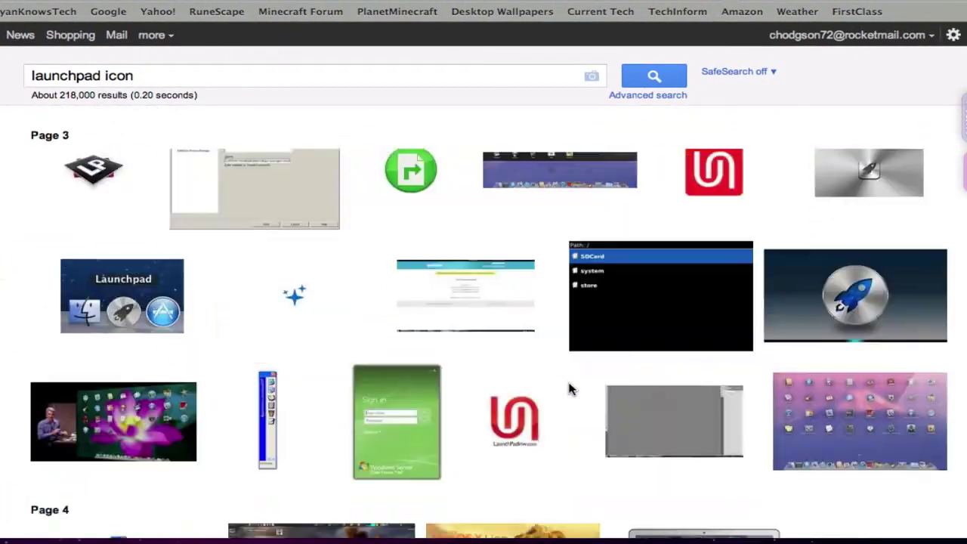
pyautogui.scroll(-6, 570, 389)
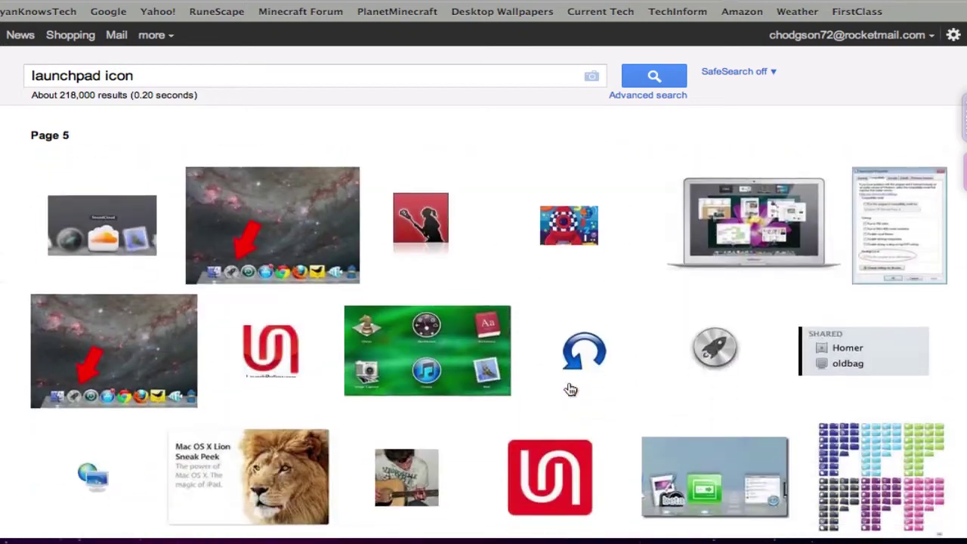
pyautogui.scroll(9, 570, 389)
pyautogui.scroll(5, 571, 389)
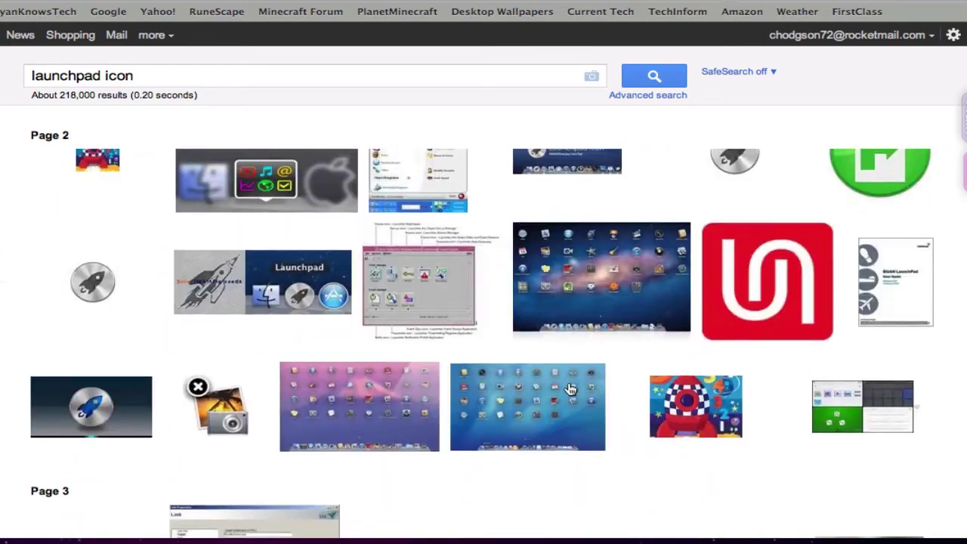
pyautogui.moveTo(86, 314)
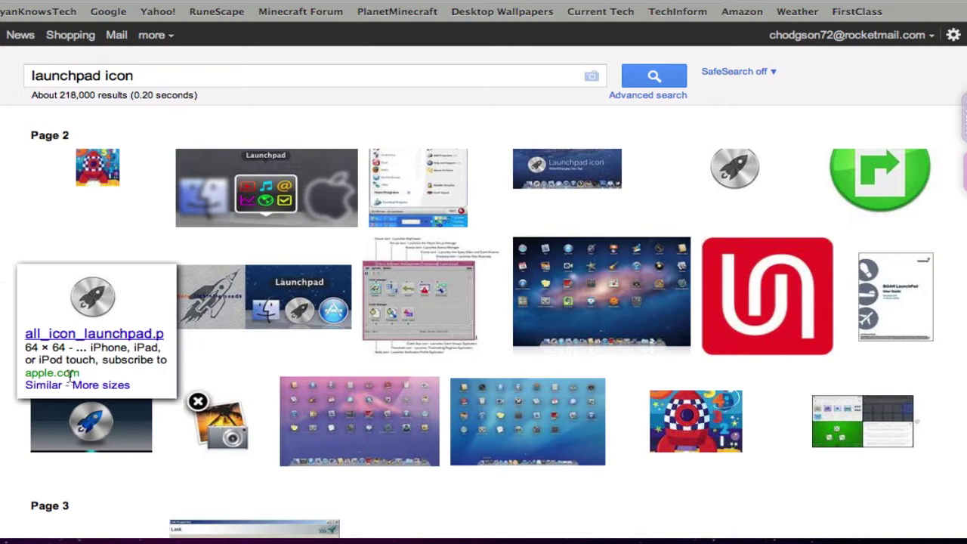
pyautogui.click(43, 385)
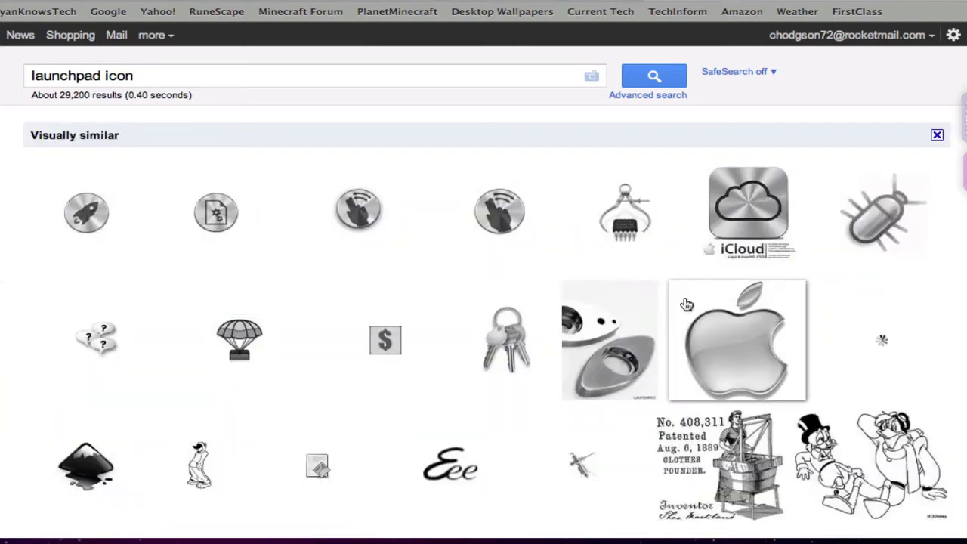
pyautogui.scroll(-4, 686, 305)
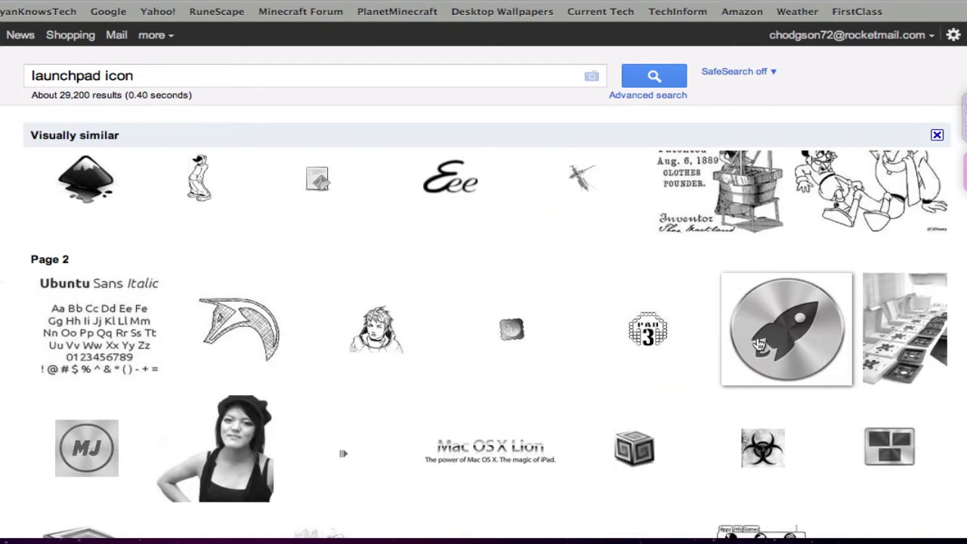
# Open the full-size silver rocket Launchpad image from yousaytoo.com and save it to the Desktop.
pyautogui.click(757, 342)
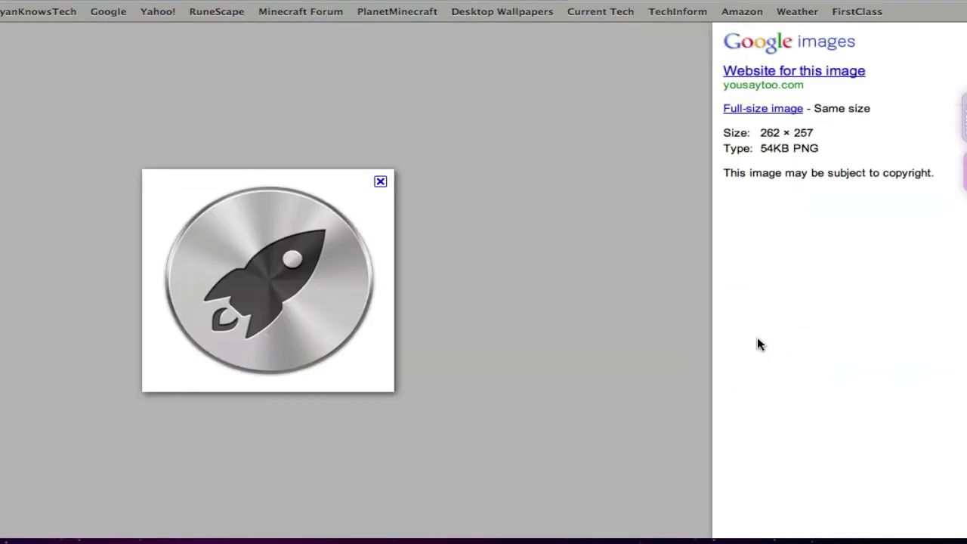
pyautogui.click(746, 107)
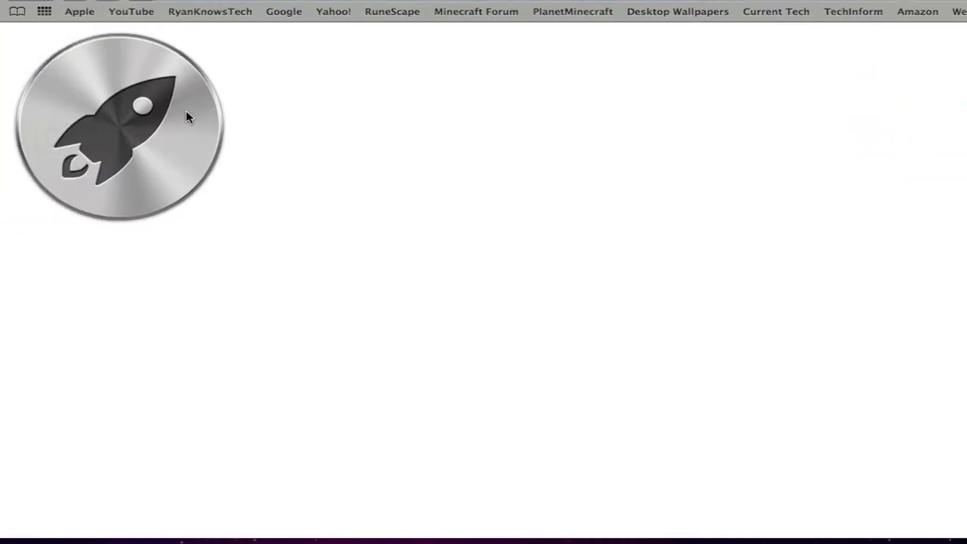
pyautogui.rightClick(187, 111)
pyautogui.click(222, 157)
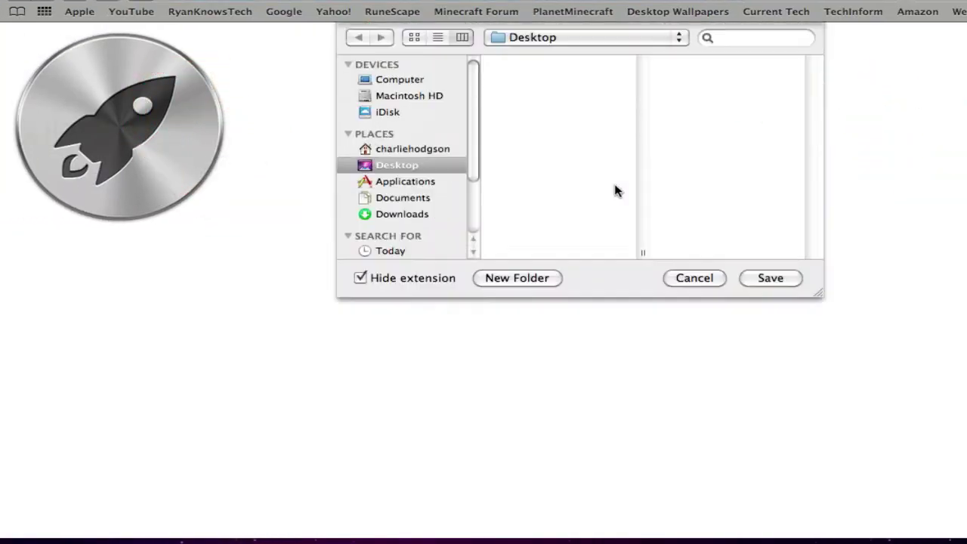
pyautogui.click(782, 328)
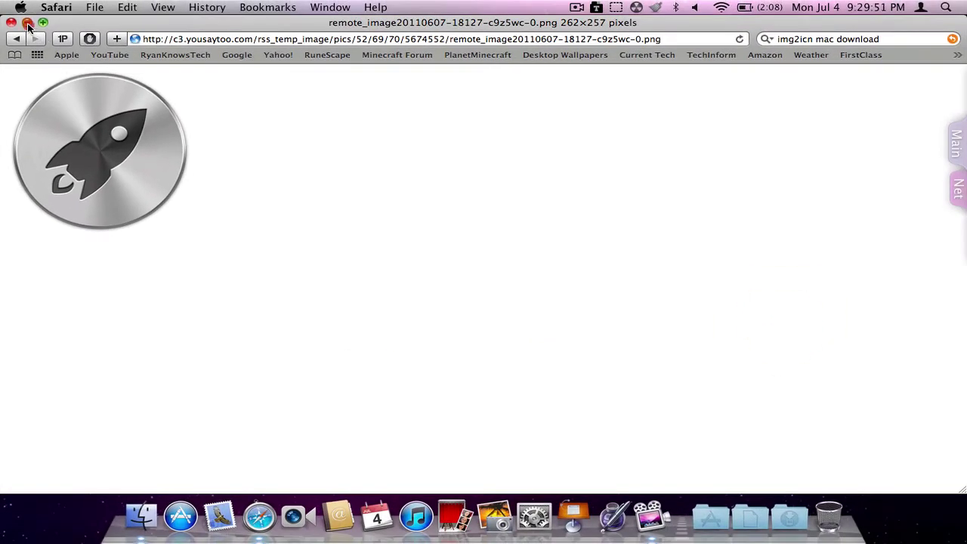
# Minimize Safari, launch Img2icns from the Applications folder, and allow it to check for updates automatically.
pyautogui.click(26, 23)
pyautogui.click(309, 177)
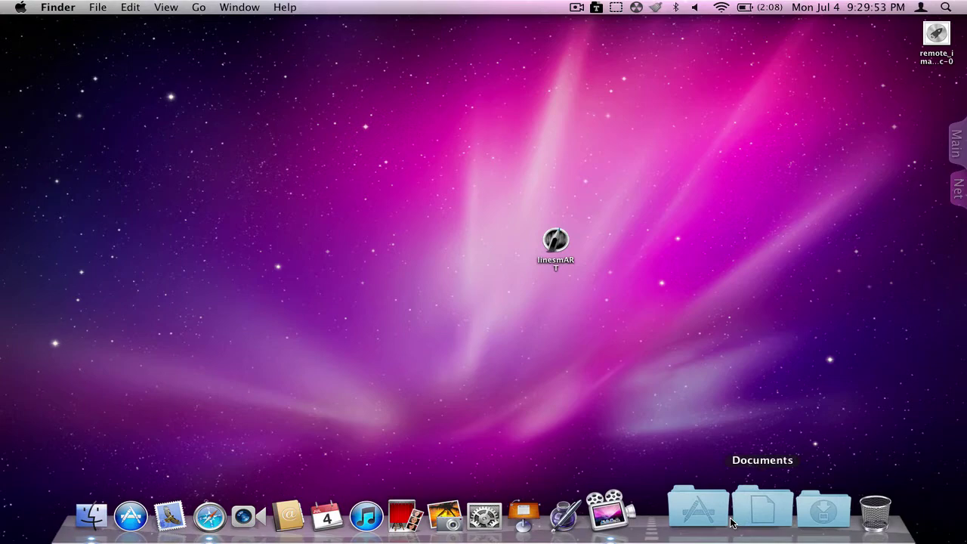
pyautogui.click(726, 517)
pyautogui.scroll(-3, 668, 252)
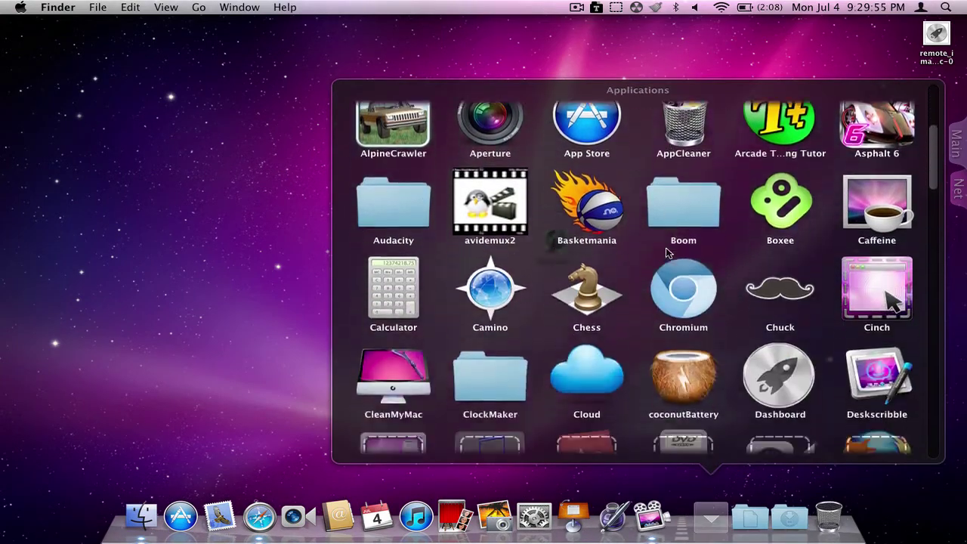
pyautogui.scroll(-5, 667, 251)
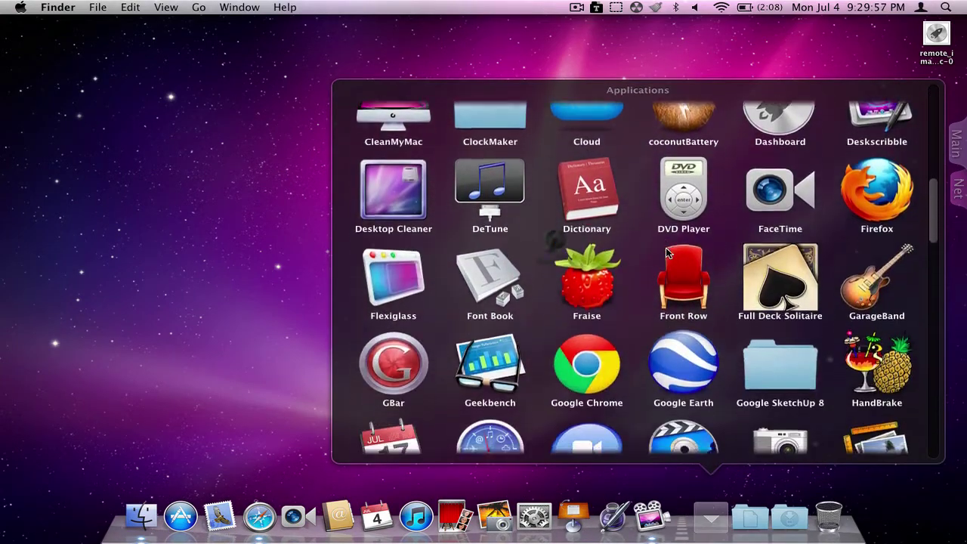
pyautogui.scroll(-5, 667, 252)
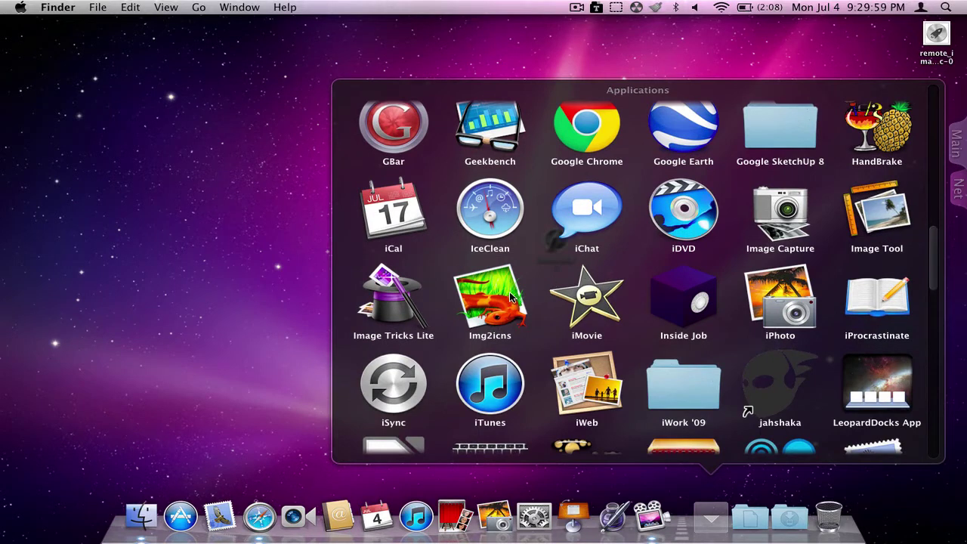
pyautogui.click(510, 296)
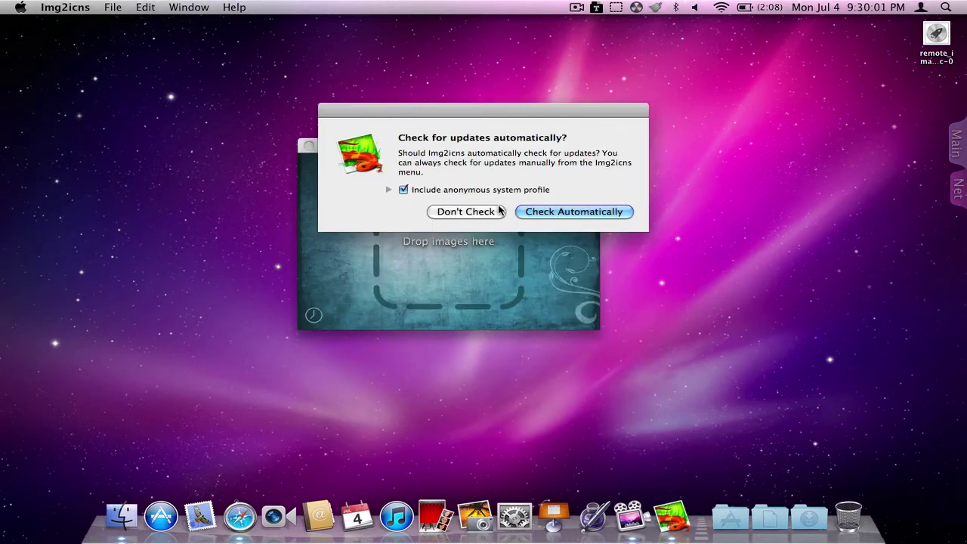
pyautogui.click(525, 212)
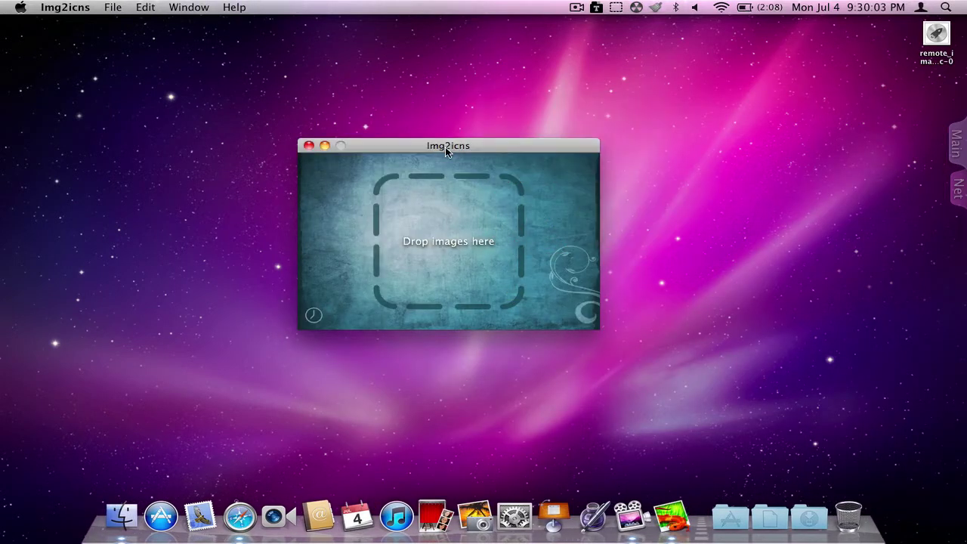
# Load the saved rocket image into Img2icns, export it in Icns format to the Desktop, and close the converter window.
pyautogui.moveTo(443, 147); pyautogui.dragTo(431, 137)
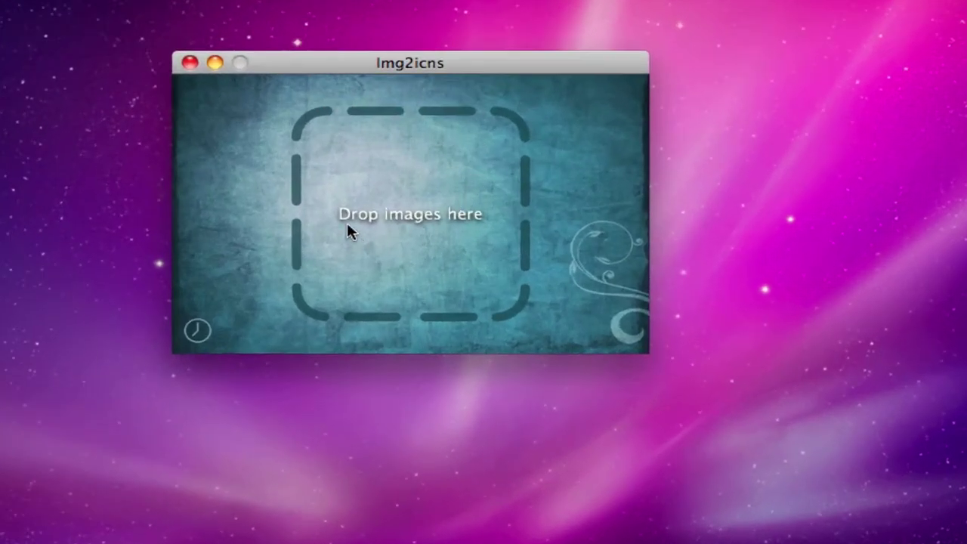
pyautogui.press('super+shift+m')
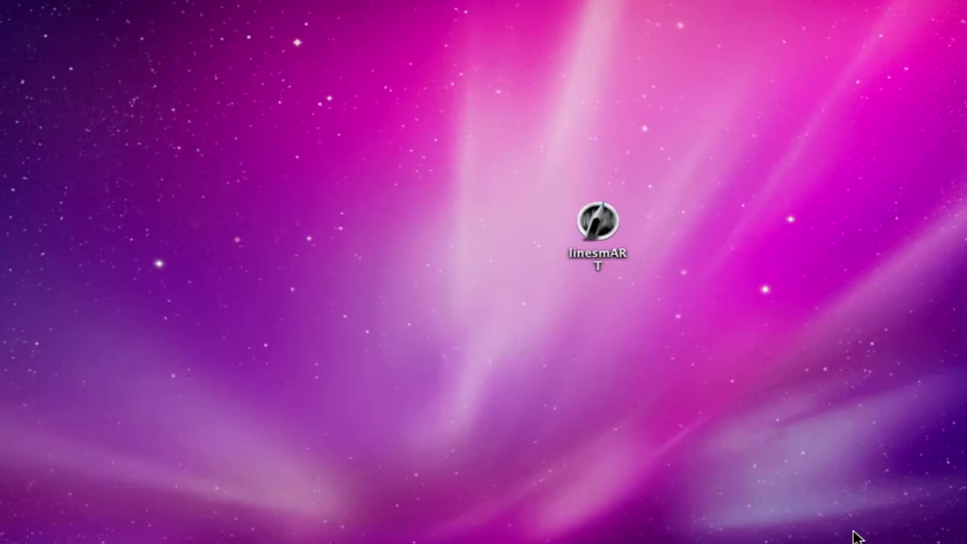
pyautogui.click(756, 532)
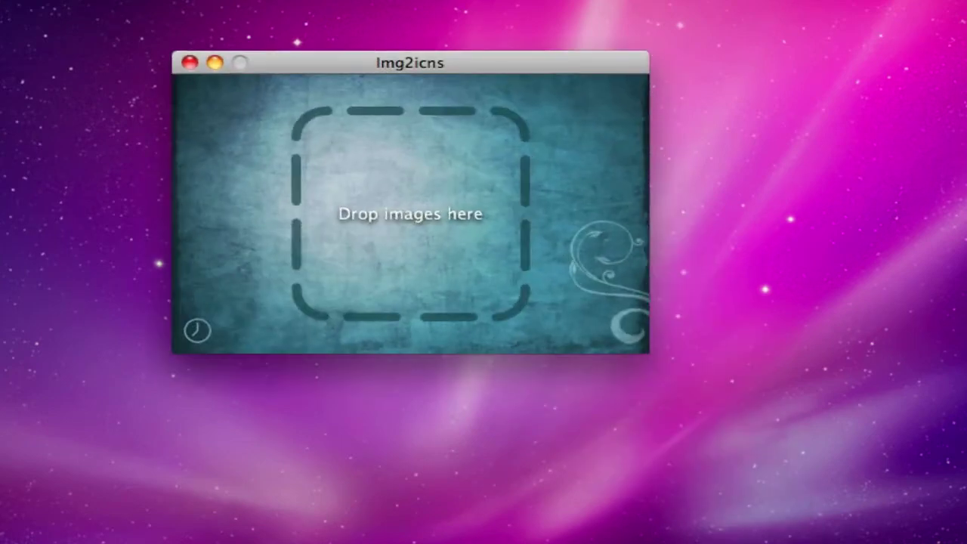
pyautogui.moveTo(799, 128); pyautogui.dragTo(415, 215)
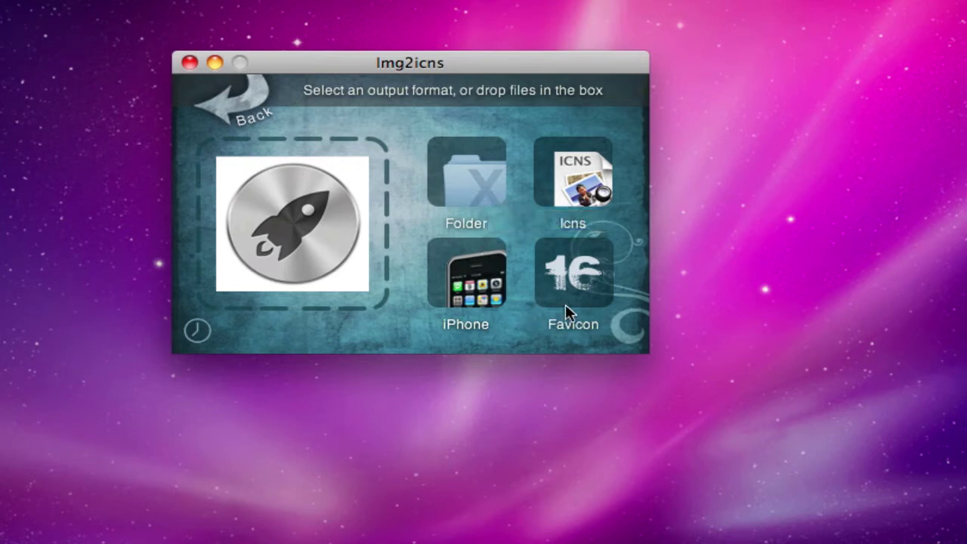
pyautogui.click(576, 192)
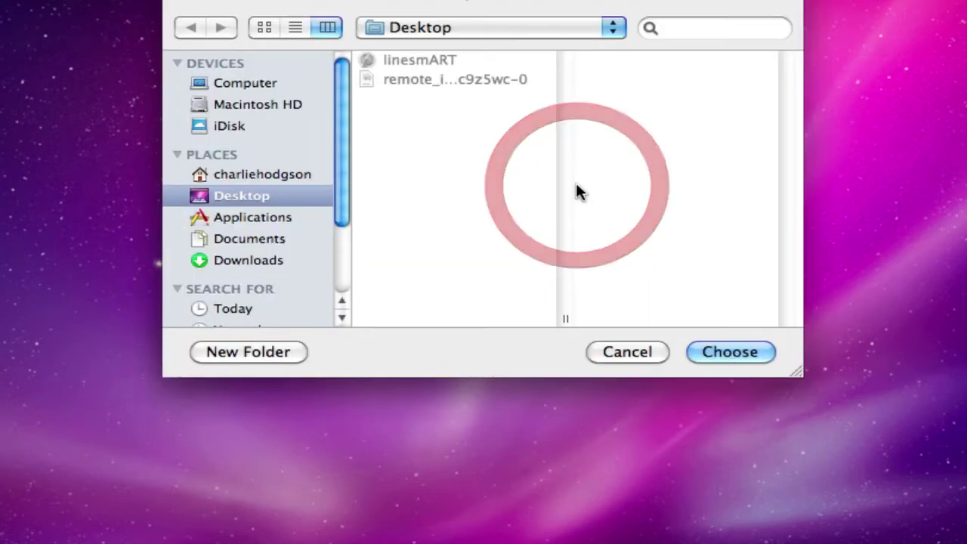
pyautogui.click(717, 347)
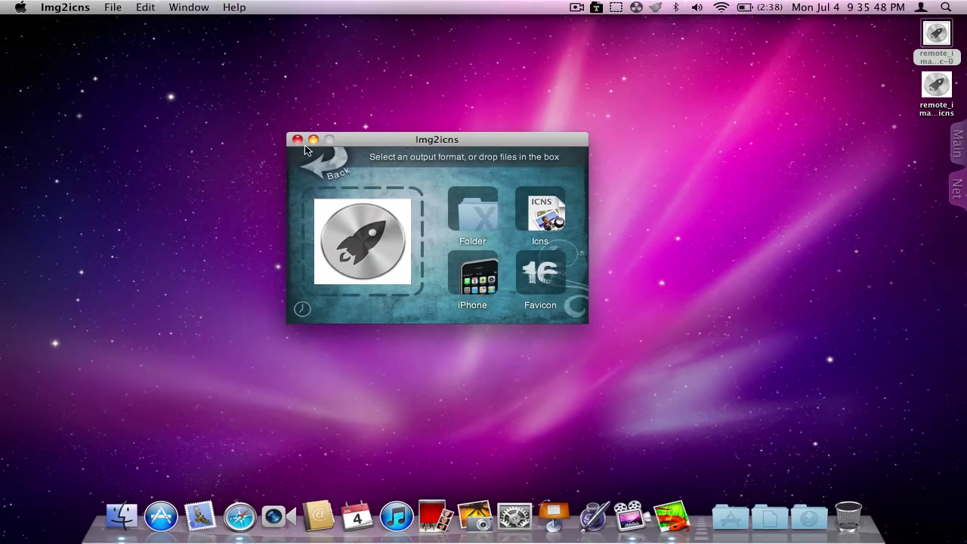
pyautogui.click(297, 141)
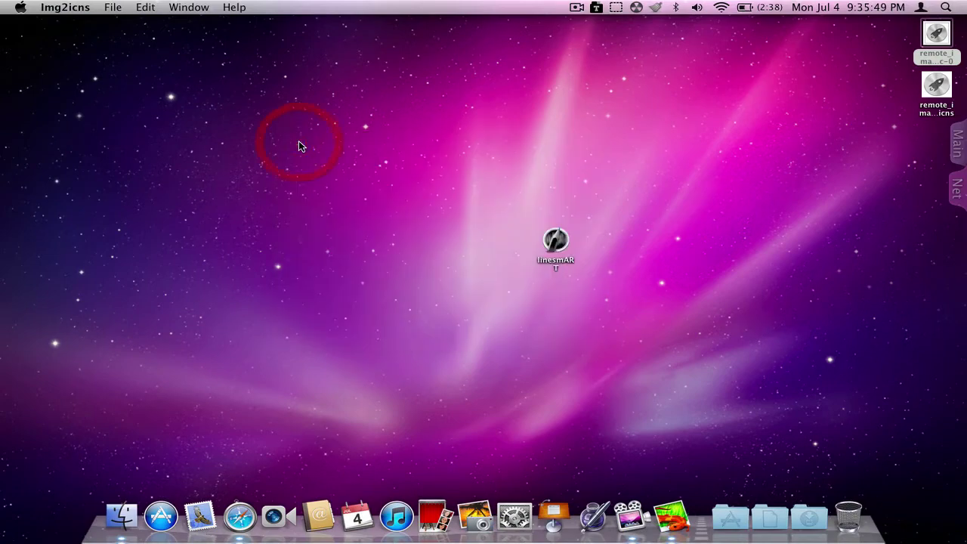
# Show the Info window of the linesmART application on the desktop and move it nearer the application's icon.
pyautogui.click(590, 241)
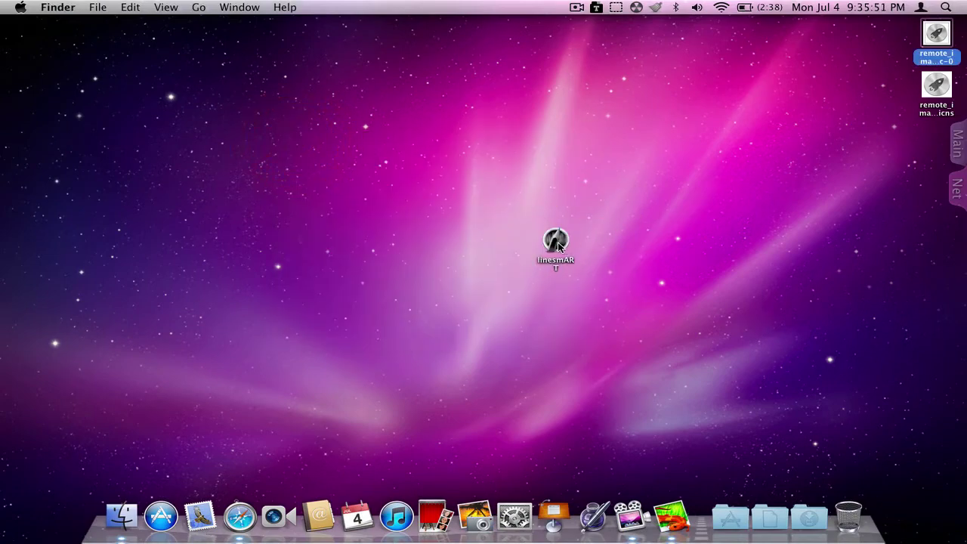
pyautogui.click(557, 242)
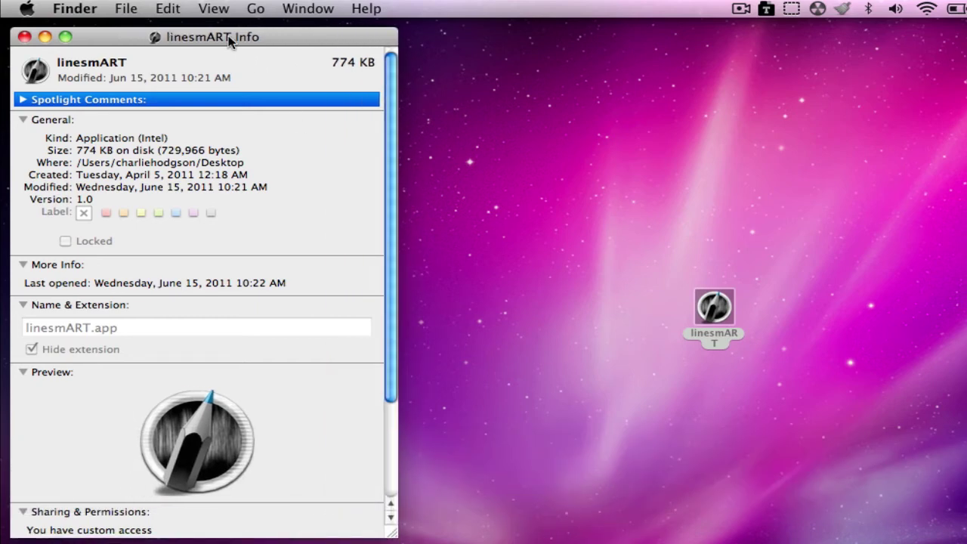
pyautogui.moveTo(229, 41); pyautogui.dragTo(518, 51)
# Unlock the Sharing & Permissions settings of linesmART by entering the account password.
pyautogui.scroll(-3, 504, 136)
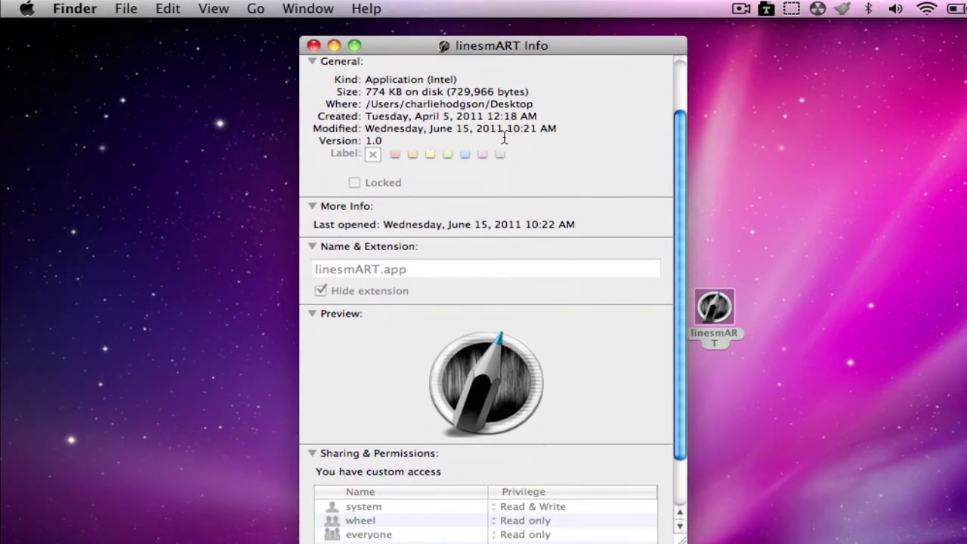
pyautogui.scroll(-2, 504, 137)
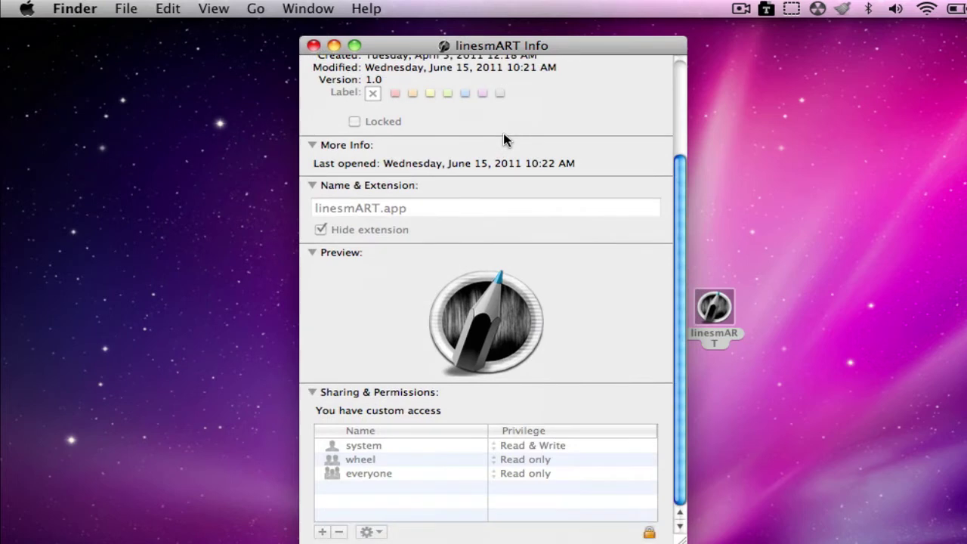
pyautogui.click(650, 534)
pyautogui.write('*******')
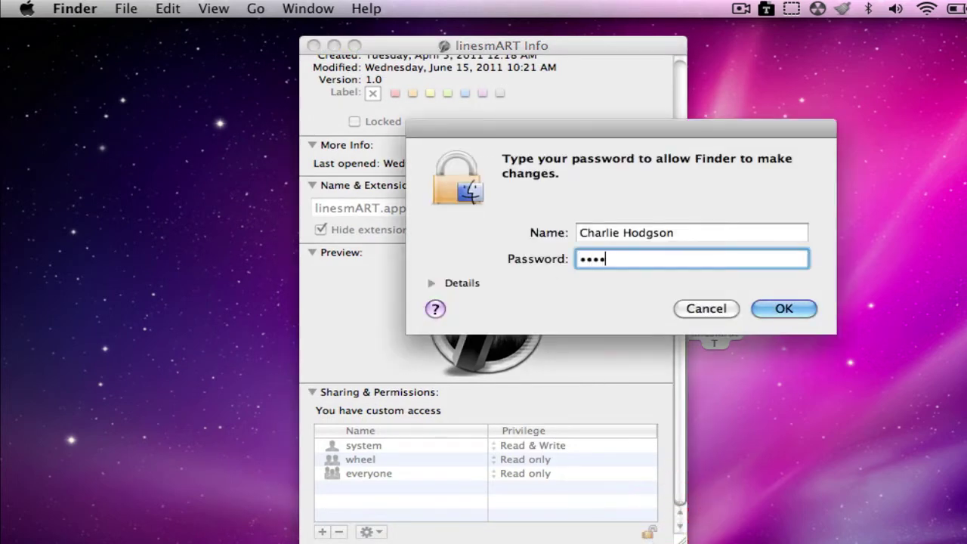
pyautogui.press('Return')
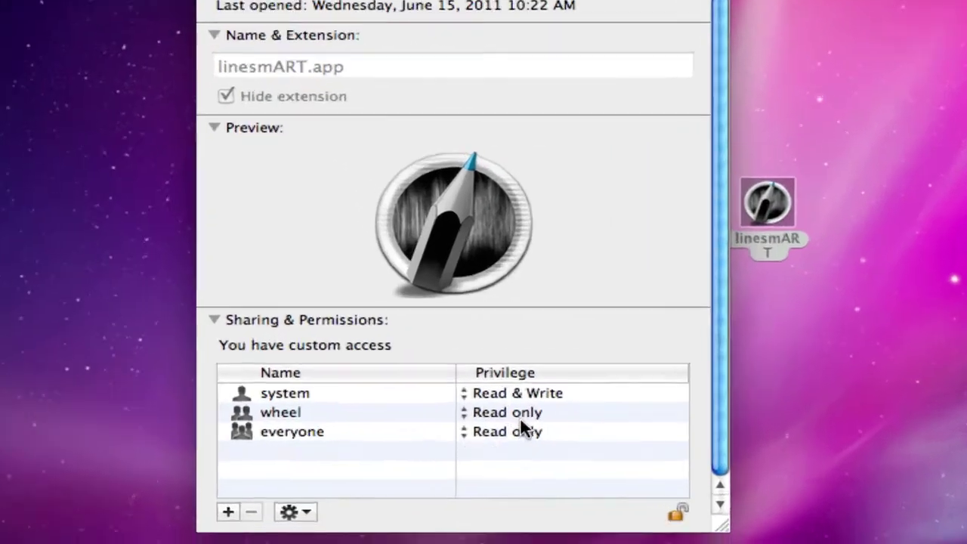
# Set the privileges of wheel and everyone to Read & Write for linesmART.
pyautogui.click(534, 459)
pyautogui.click(532, 445)
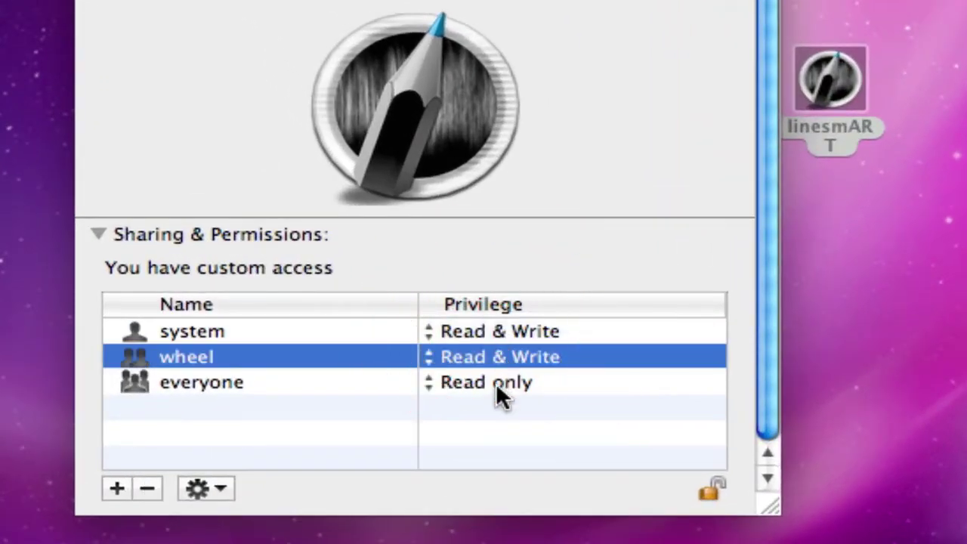
pyautogui.click(496, 382)
pyautogui.click(494, 358)
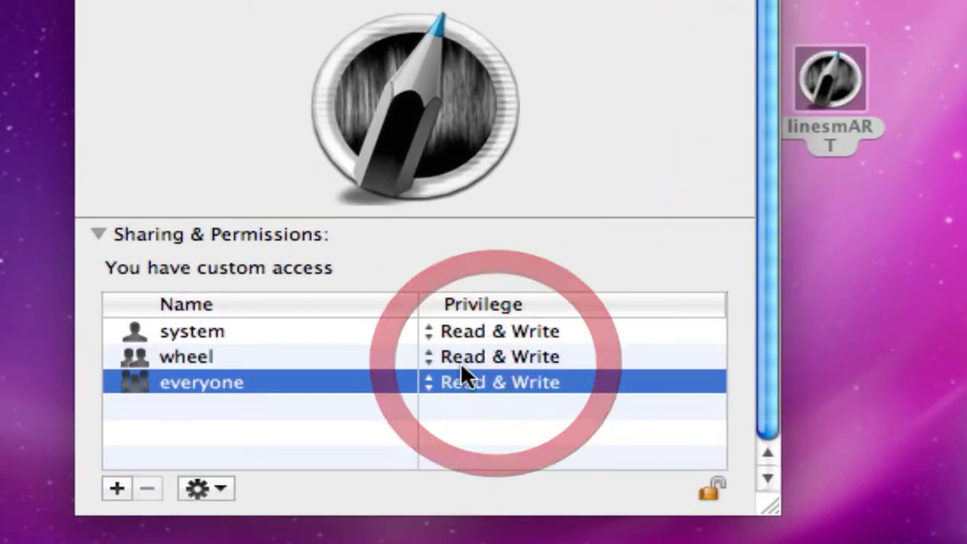
pyautogui.click(408, 460)
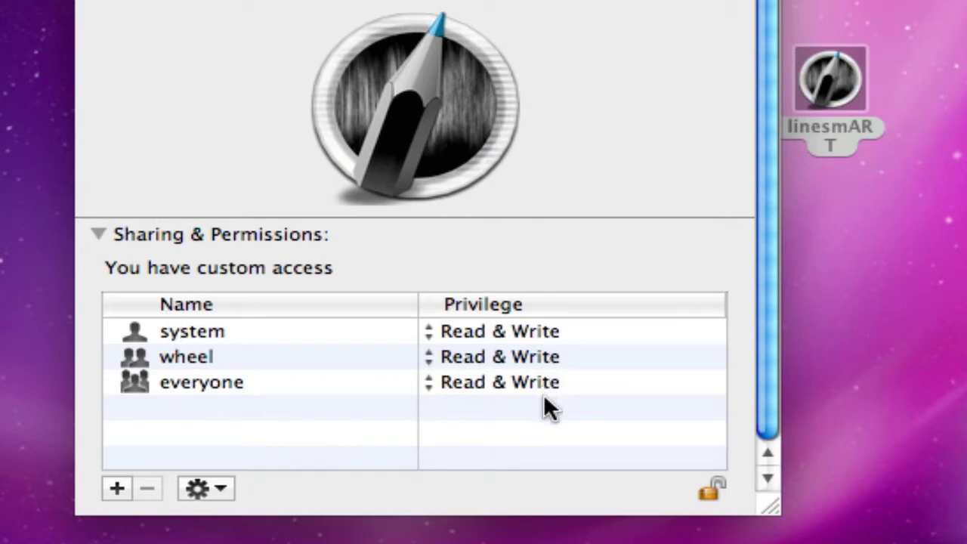
# Add your own user account to the linesmART permissions and give it the Read & Write privilege.
pyautogui.click(118, 488)
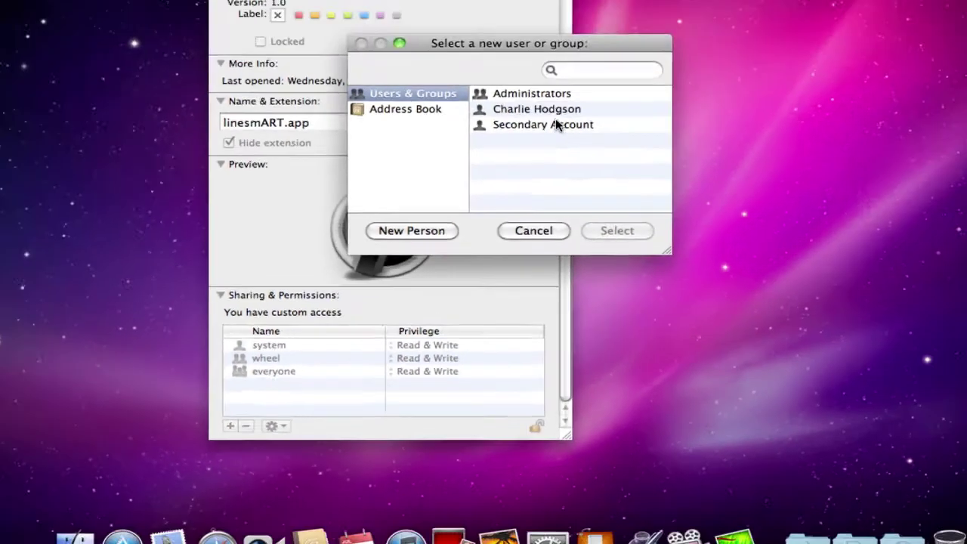
pyautogui.click(520, 151)
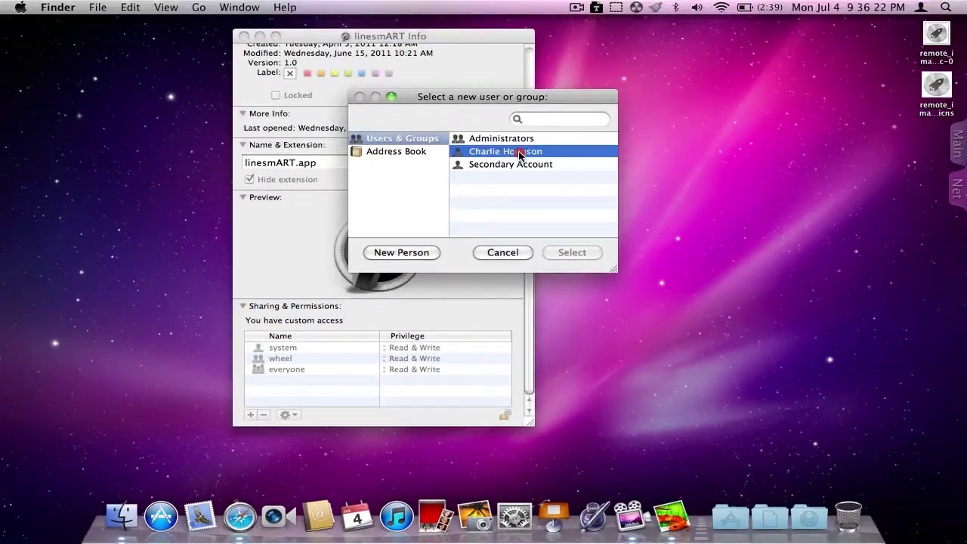
pyautogui.click(520, 151)
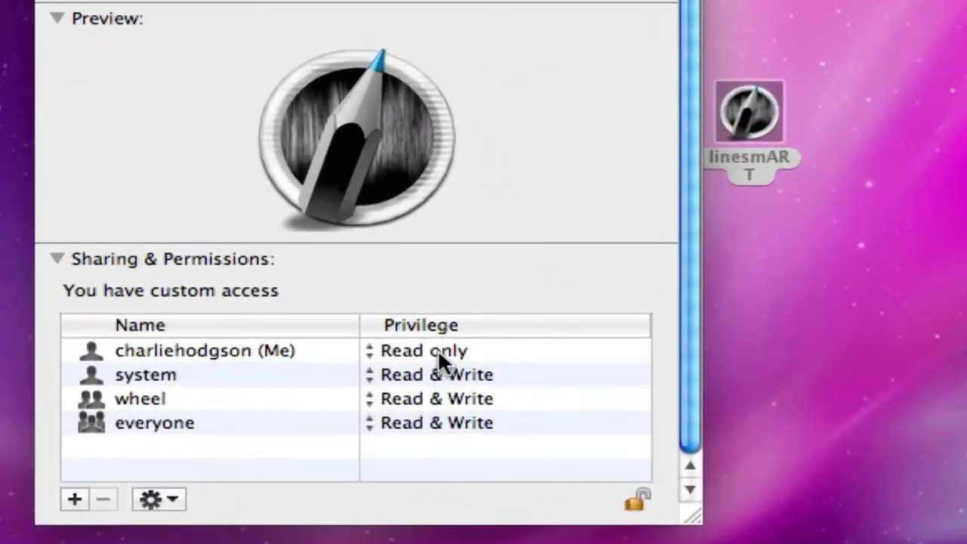
pyautogui.click(414, 405)
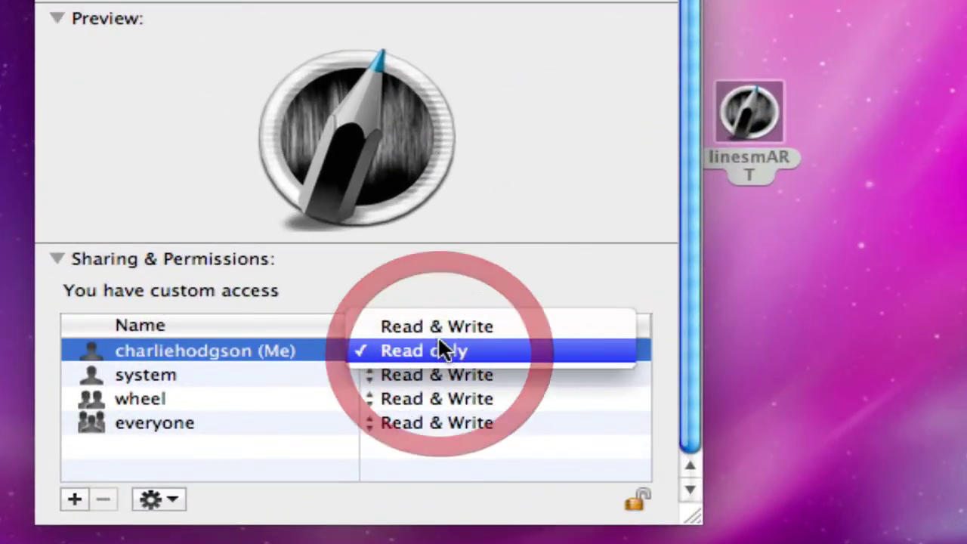
pyautogui.click(438, 329)
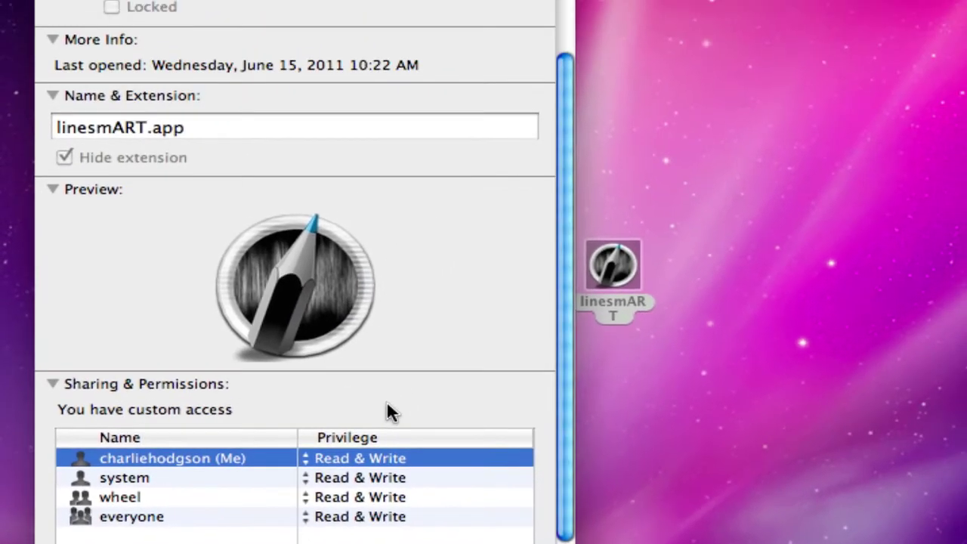
# Rename the linesmART application to Launchpad.app in its Info window.
pyautogui.scroll(5, 471, 290)
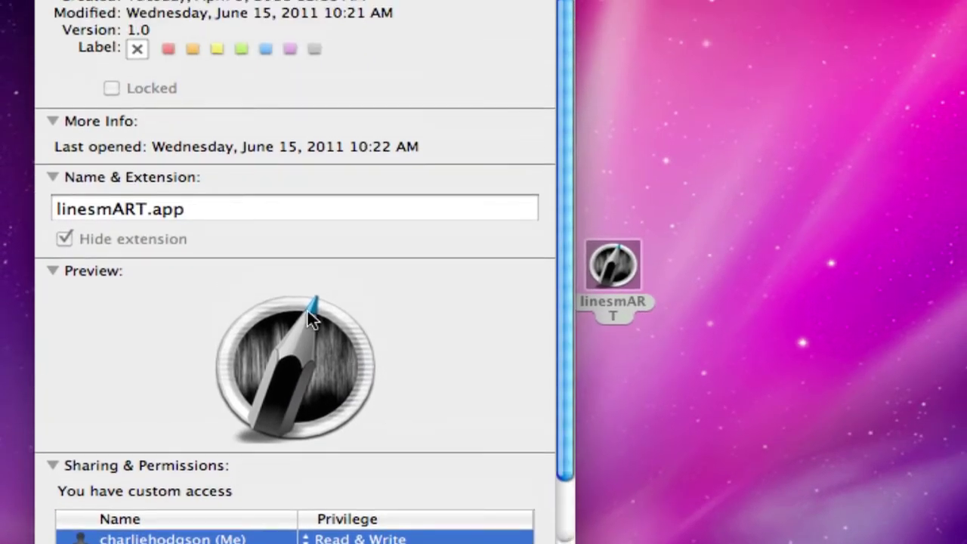
pyautogui.moveTo(144, 208); pyautogui.dragTo(23, 205)
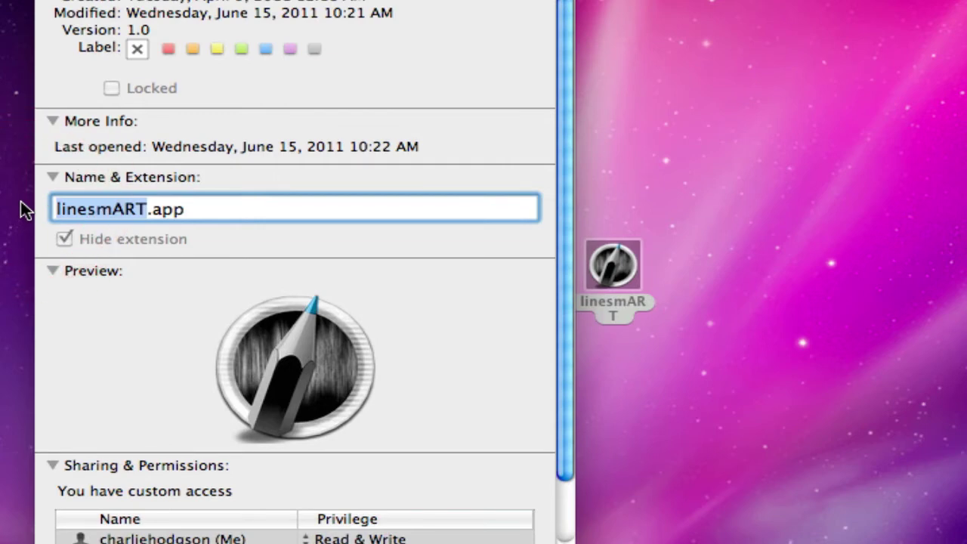
pyautogui.press('BackSpace')
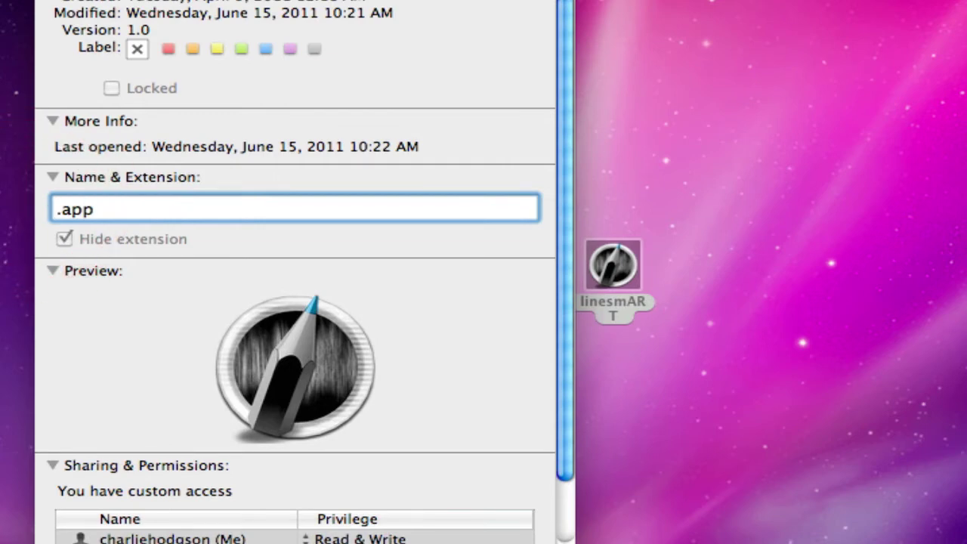
pyautogui.write('Launch')
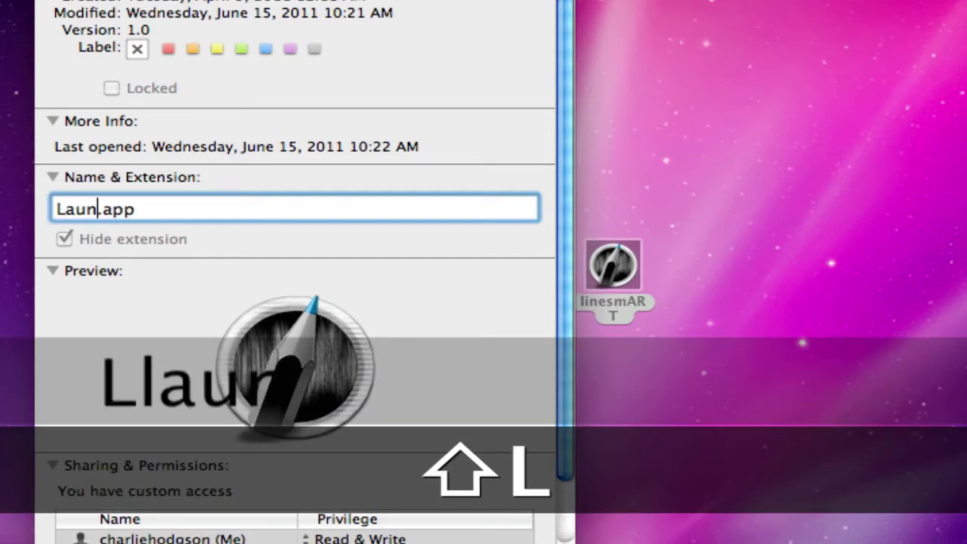
pyautogui.write('pad')
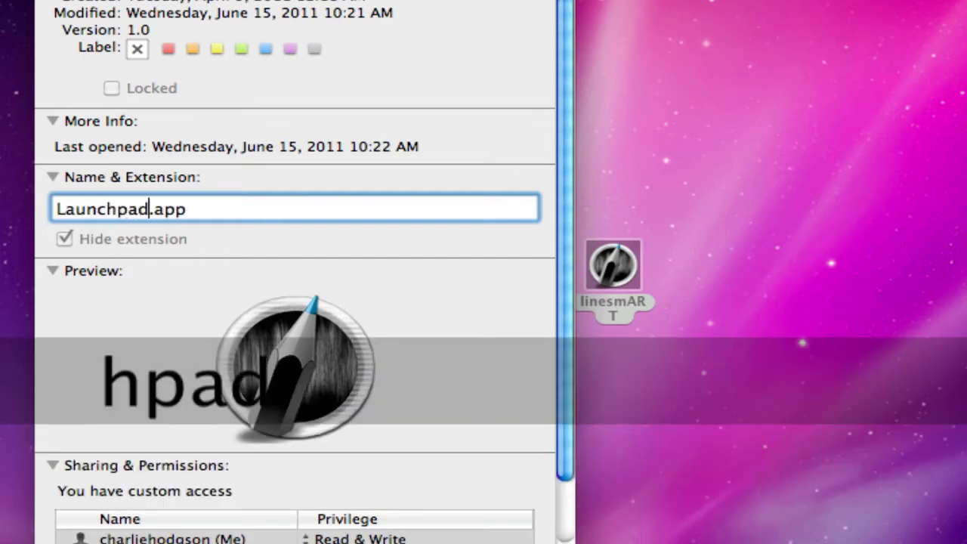
pyautogui.press('Return')
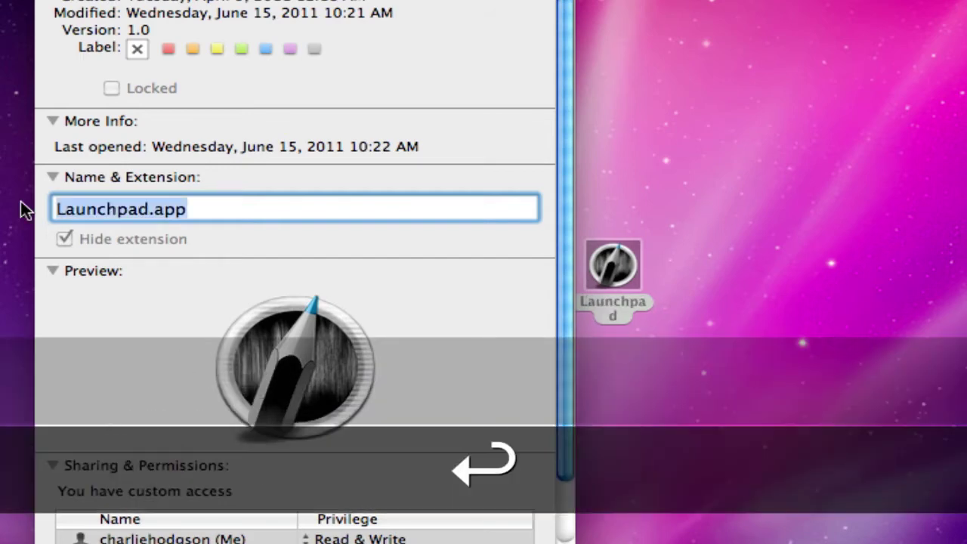
pyautogui.click(173, 302)
pyautogui.scroll(3, 173, 302)
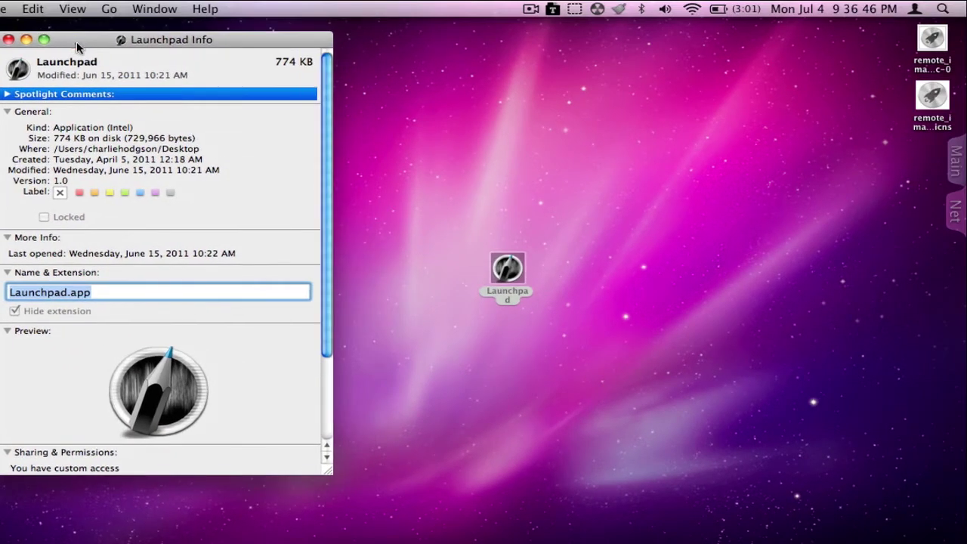
# Open the rocket .icns file from the desktop, place its window beside the Launchpad Info window and show the second image.
pyautogui.doubleClick(932, 98)
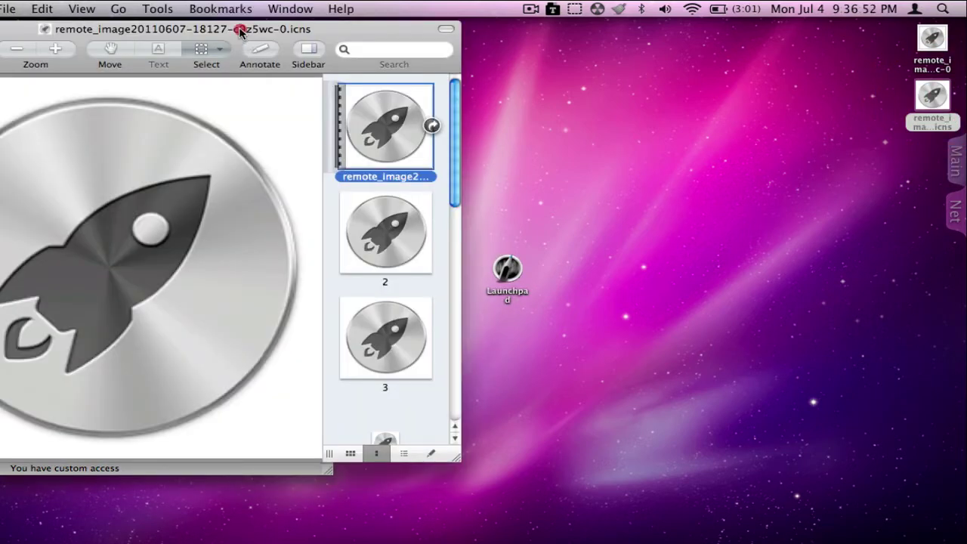
pyautogui.moveTo(241, 30); pyautogui.dragTo(706, 40)
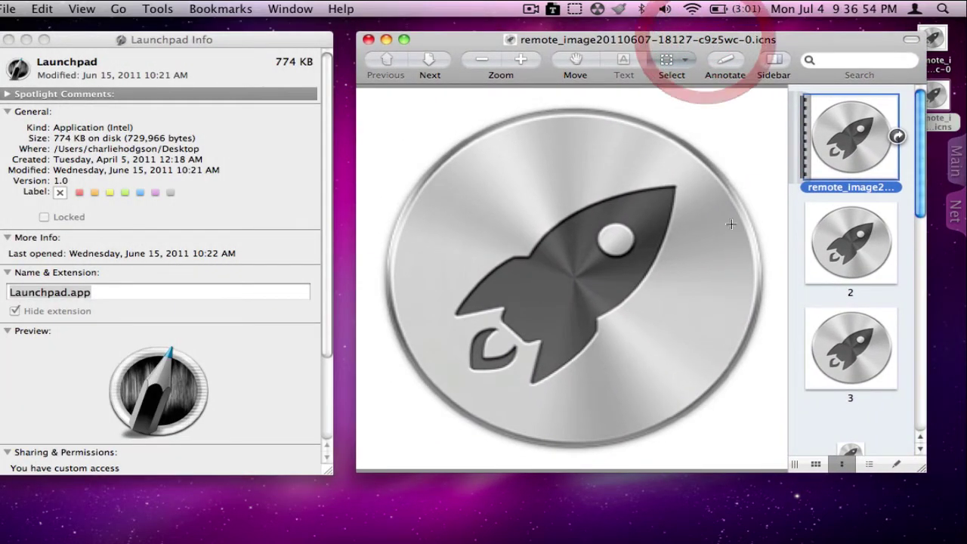
pyautogui.click(845, 276)
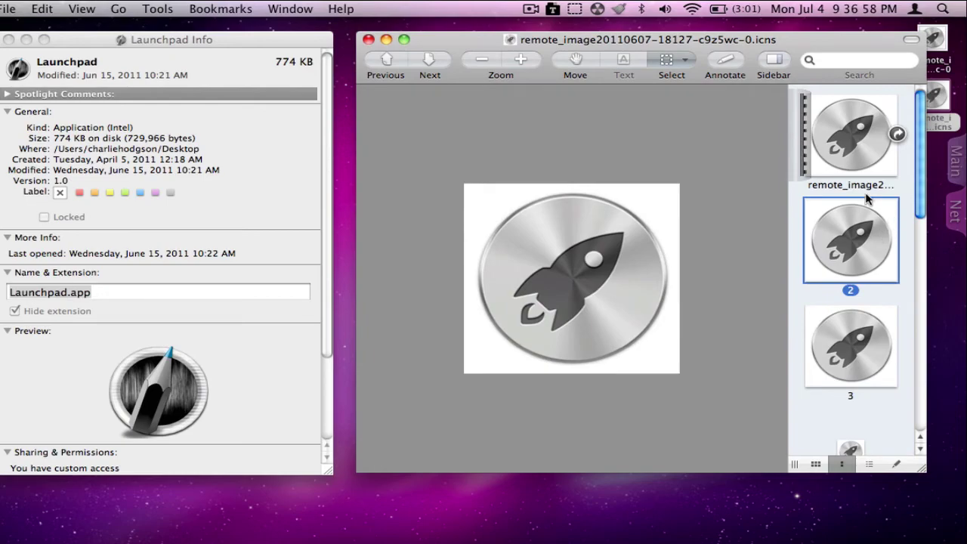
# Select the round rocket emblem without its white background using Instant Alpha and copy it.
pyautogui.click(678, 60)
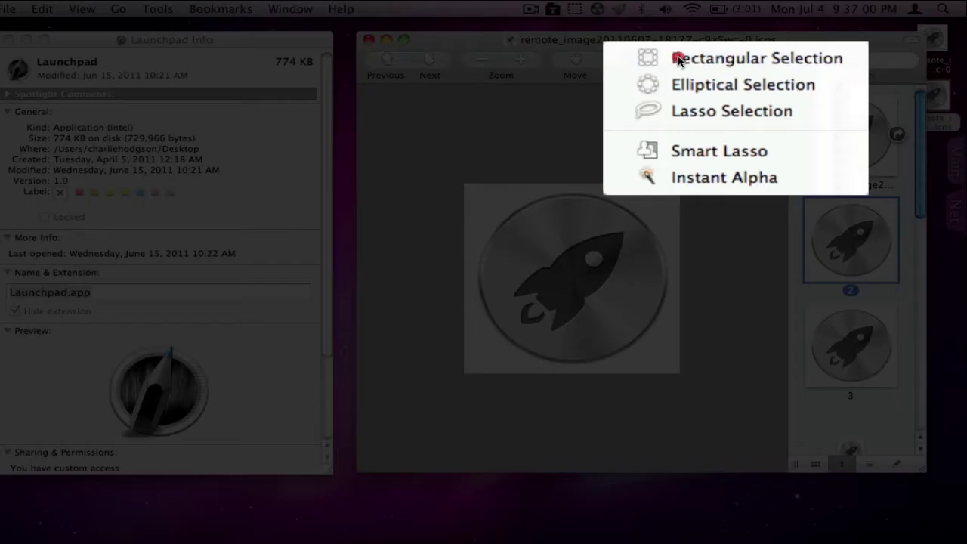
pyautogui.click(677, 61)
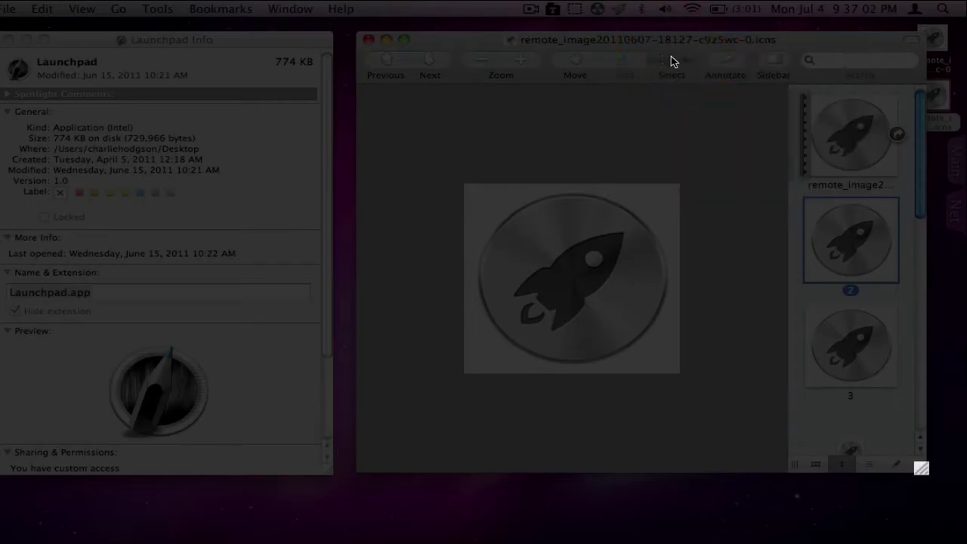
pyautogui.moveTo(674, 61); pyautogui.dragTo(681, 156)
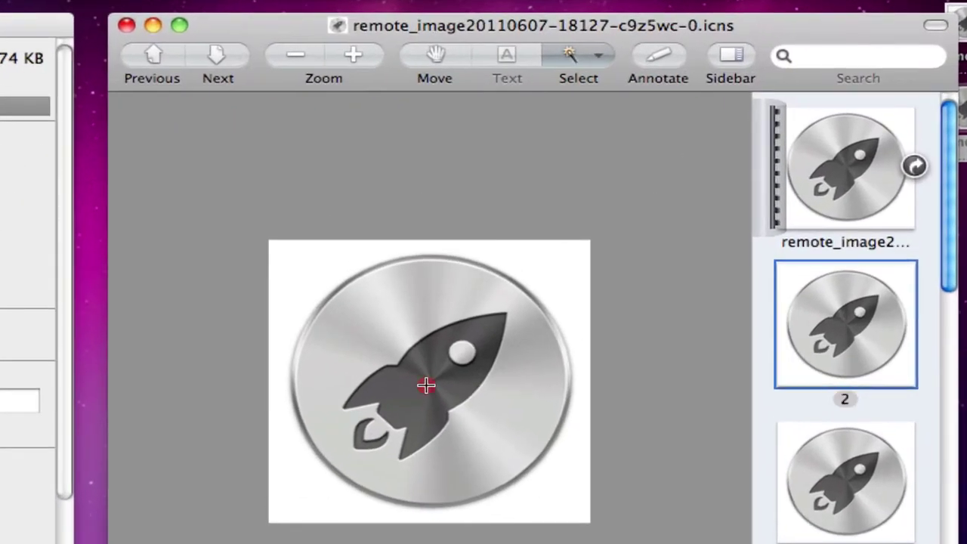
pyautogui.moveTo(426, 386); pyautogui.dragTo(426, 278)
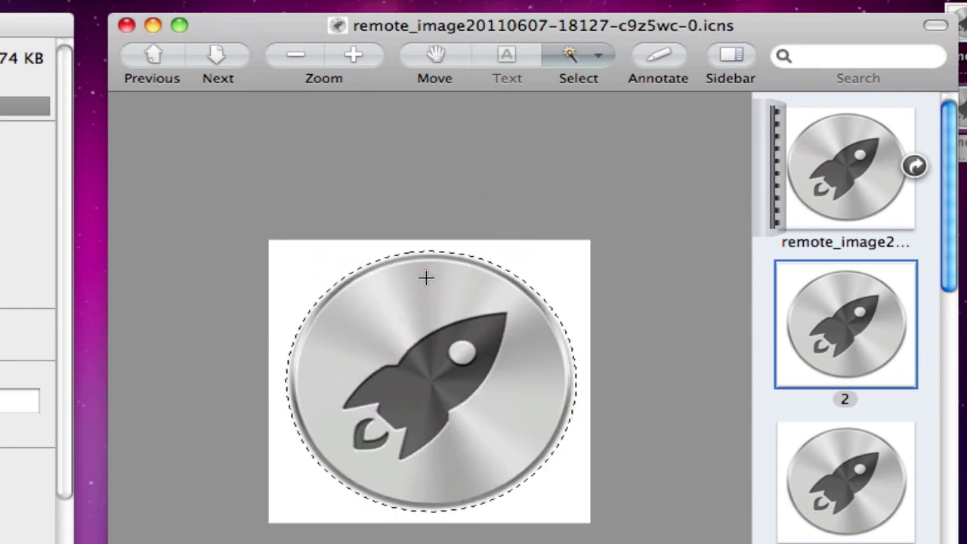
pyautogui.press('super+c')
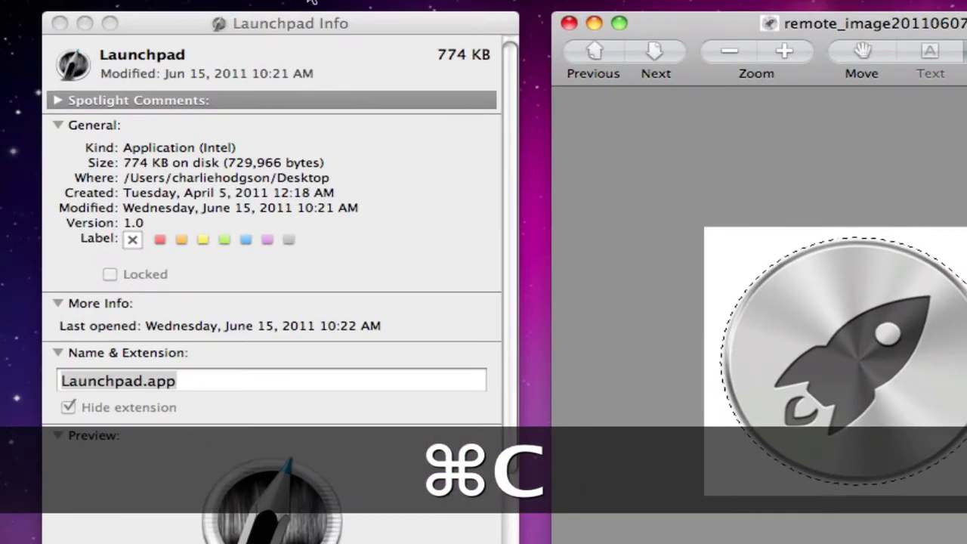
# Replace Launchpad's icon in its Info window with the copied rocket emblem.
pyautogui.click(297, 23)
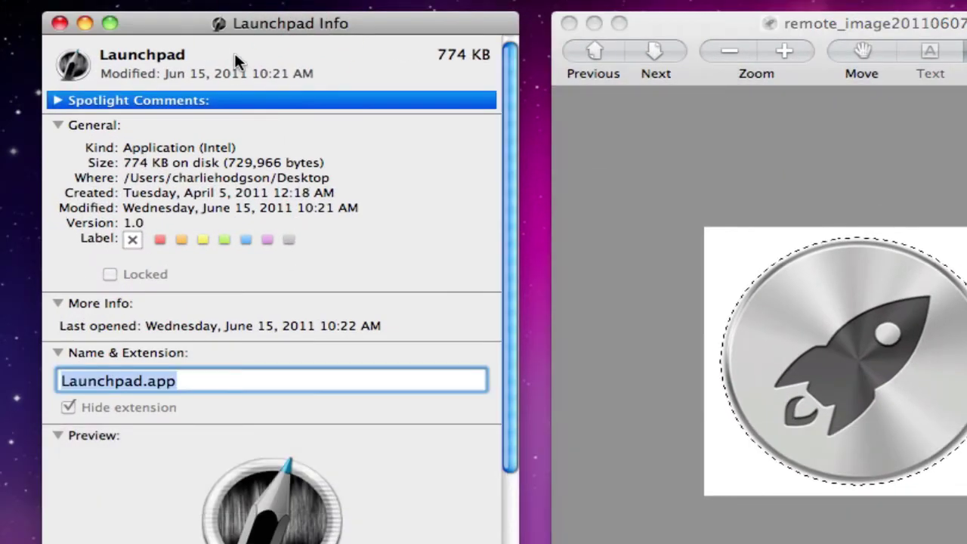
pyautogui.click(73, 65)
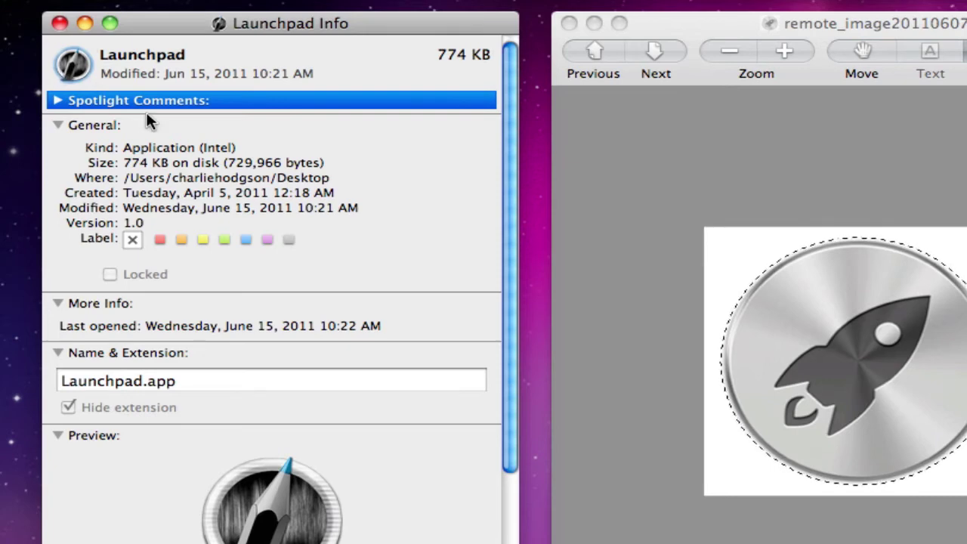
pyautogui.press('super+v')
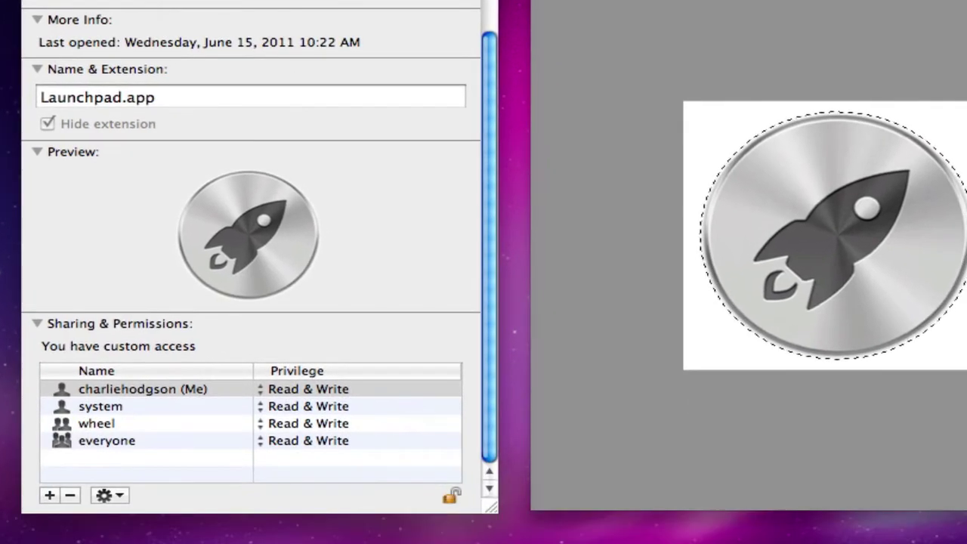
# Lock Launchpad's Sharing & Permissions settings again, and close both its Info window and Preview.
pyautogui.click(450, 490)
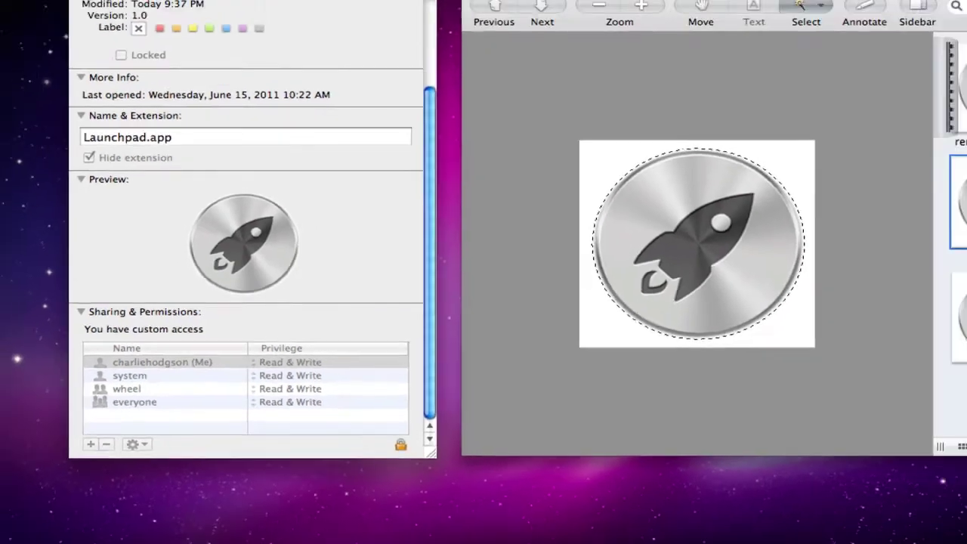
pyautogui.click(110, 39)
pyautogui.click(511, 36)
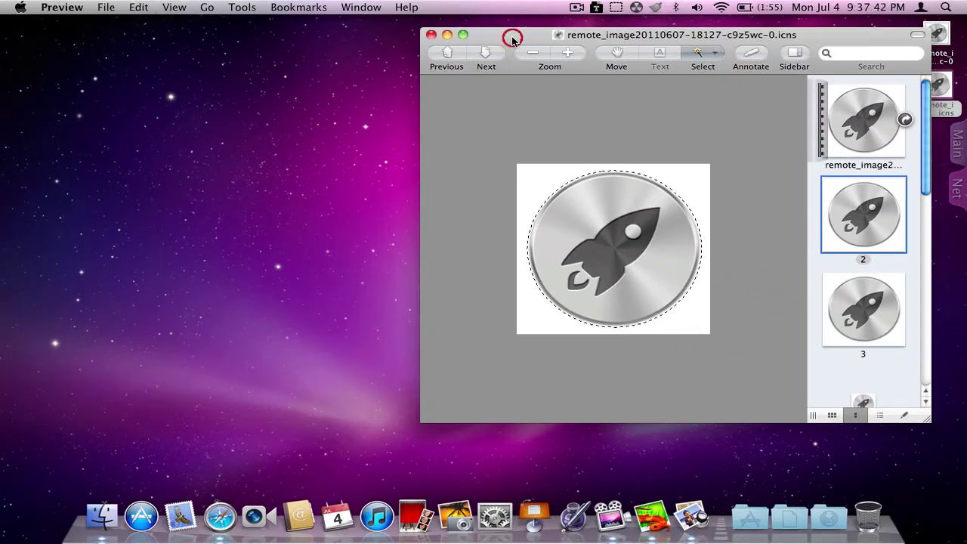
pyautogui.press('super+q')
pyautogui.click(569, 90)
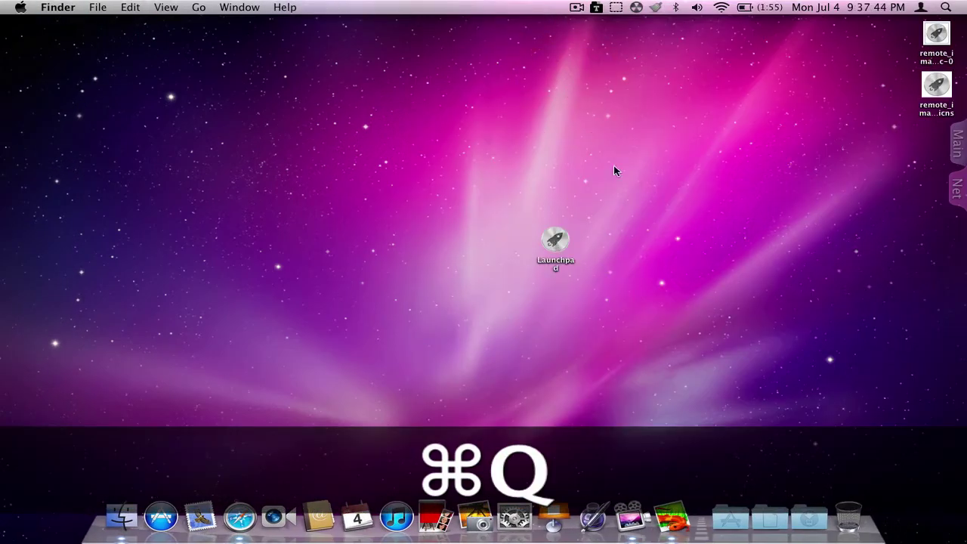
# Move the Launchpad app from the desktop into the Applications folder and quit the icon converter.
pyautogui.moveTo(555, 241); pyautogui.dragTo(737, 520)
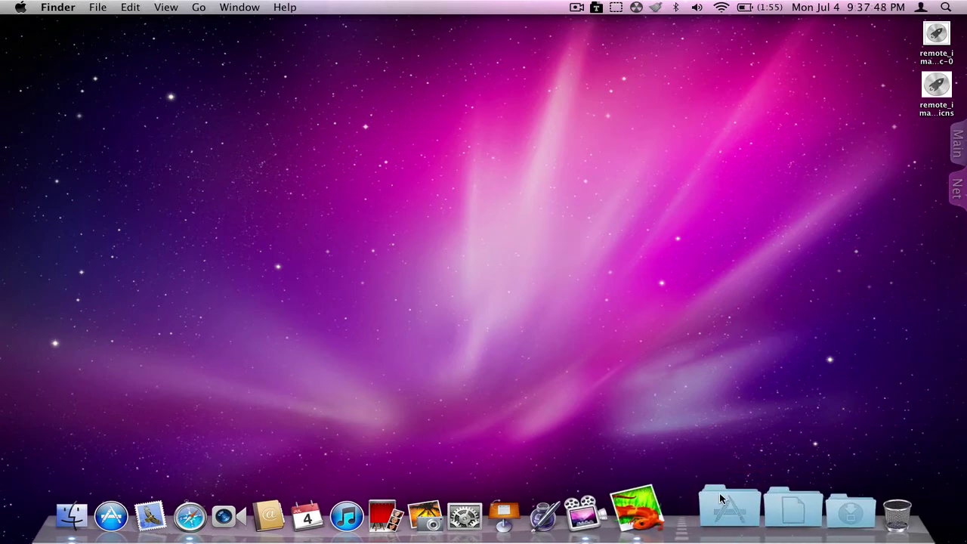
pyautogui.rightClick(672, 510)
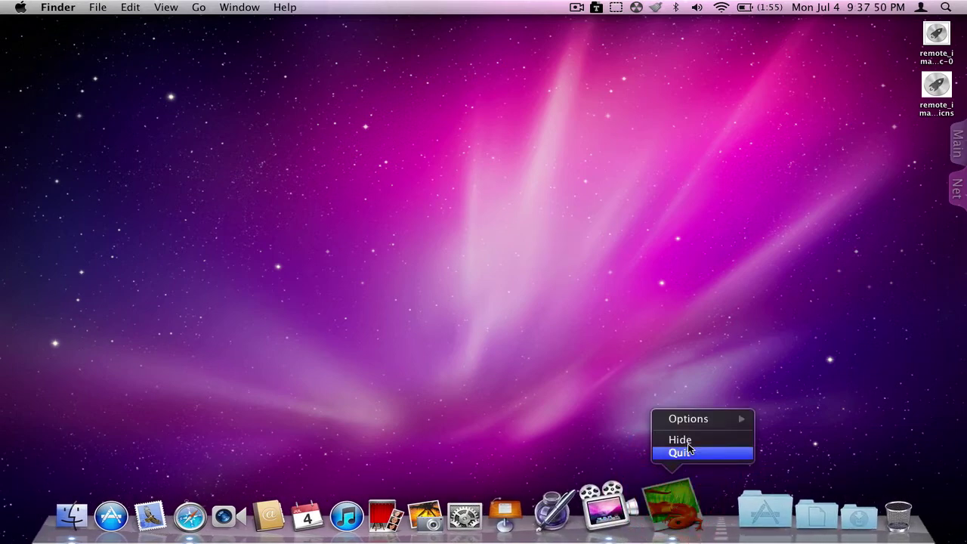
pyautogui.click(686, 454)
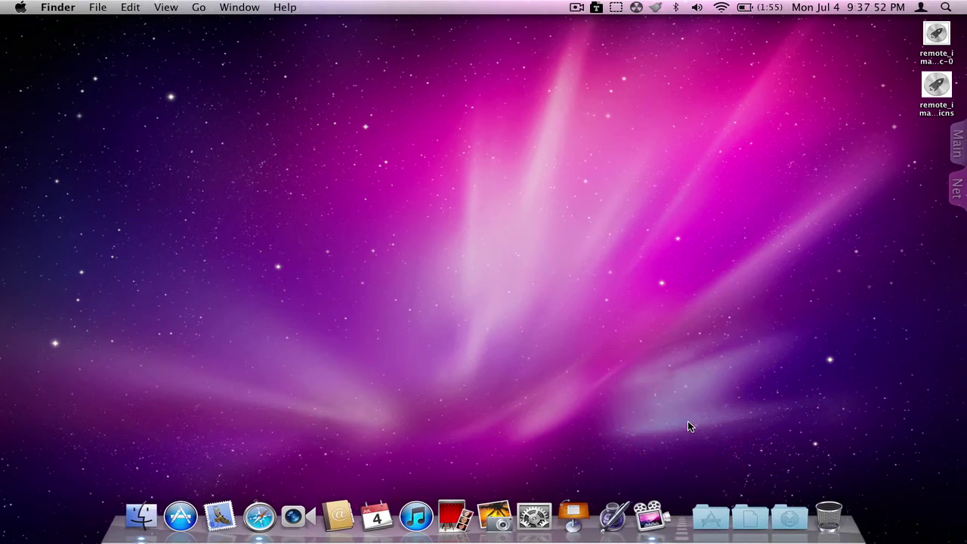
pyautogui.moveTo(801, 452); pyautogui.dragTo(384, 333)
# Switch to Safari and search Google for "mac os lion wallpaper".
pyautogui.click(259, 511)
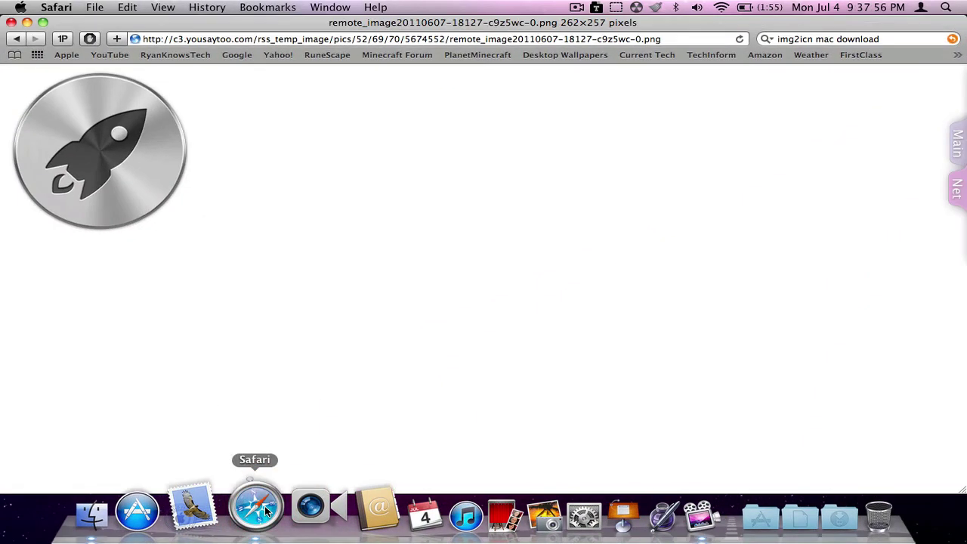
pyautogui.click(235, 54)
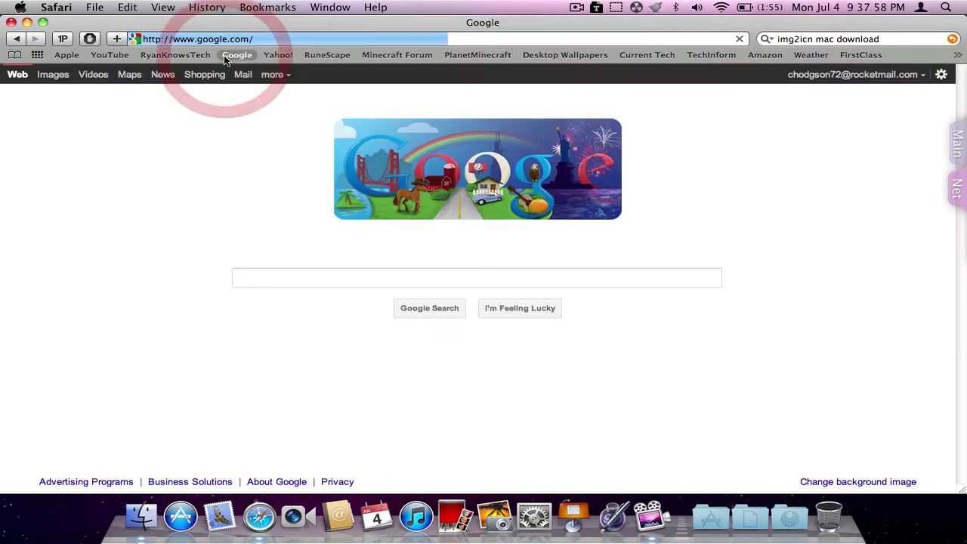
pyautogui.write('mac ')
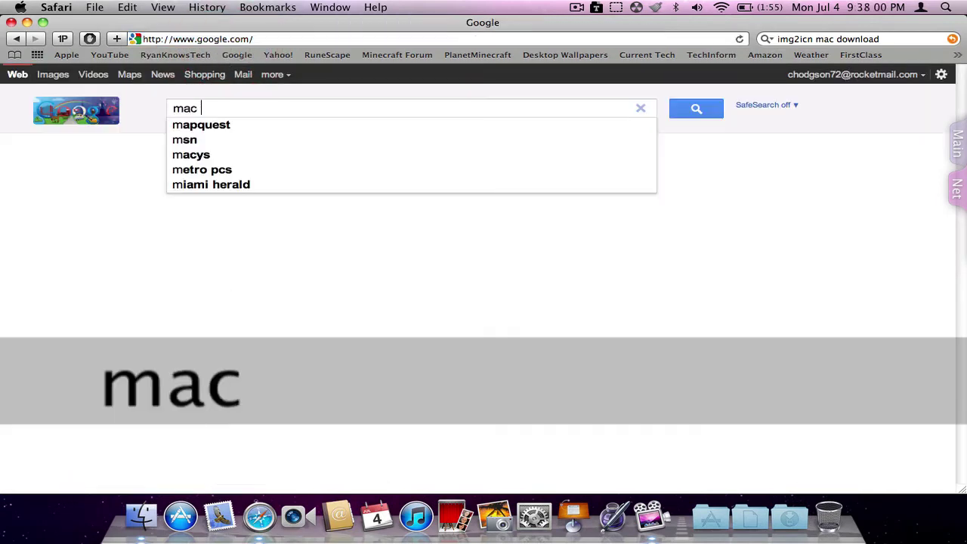
pyautogui.write('os lion wallpaper')
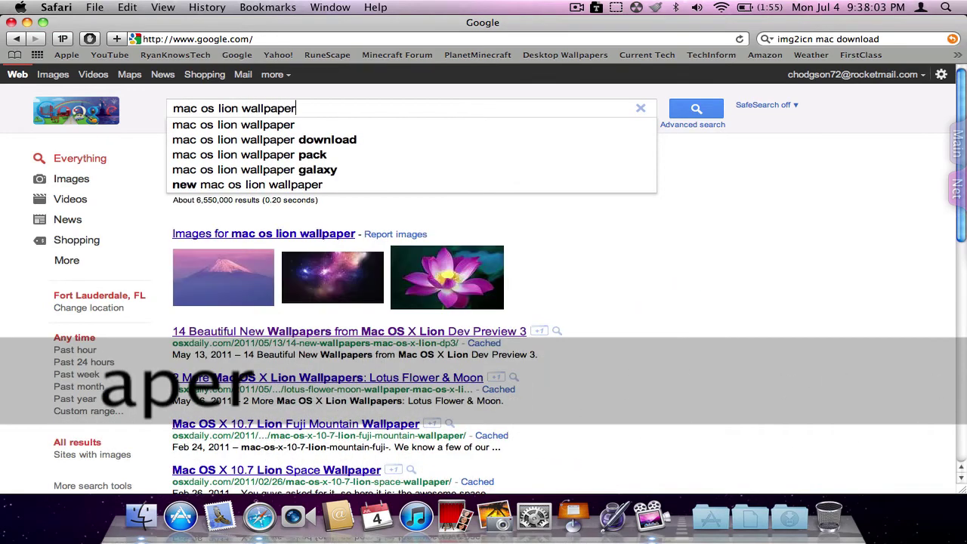
pyautogui.press('Return')
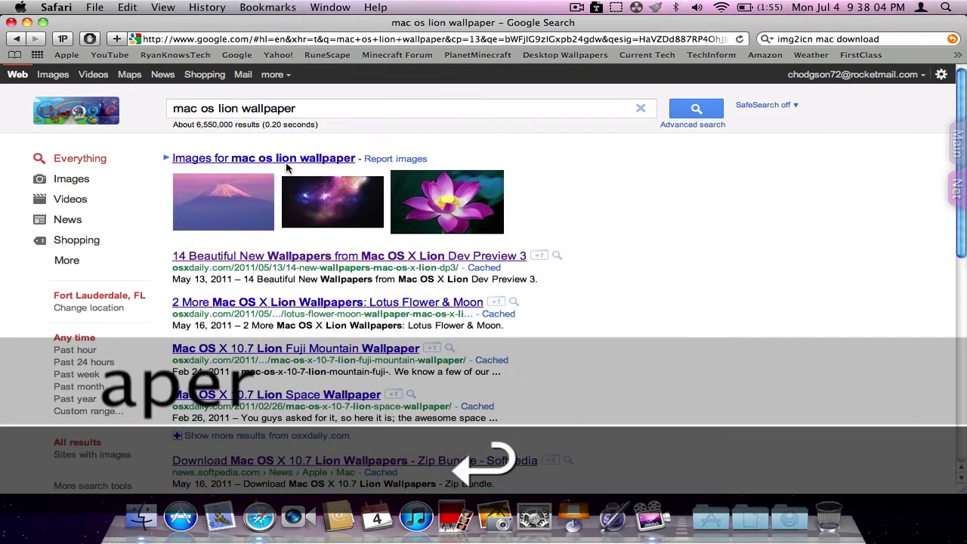
# Open the full-size galaxy picture Mac-OS-X-Lion-Wallpaper.jpg from the image results and look at its saving options.
pyautogui.click(284, 158)
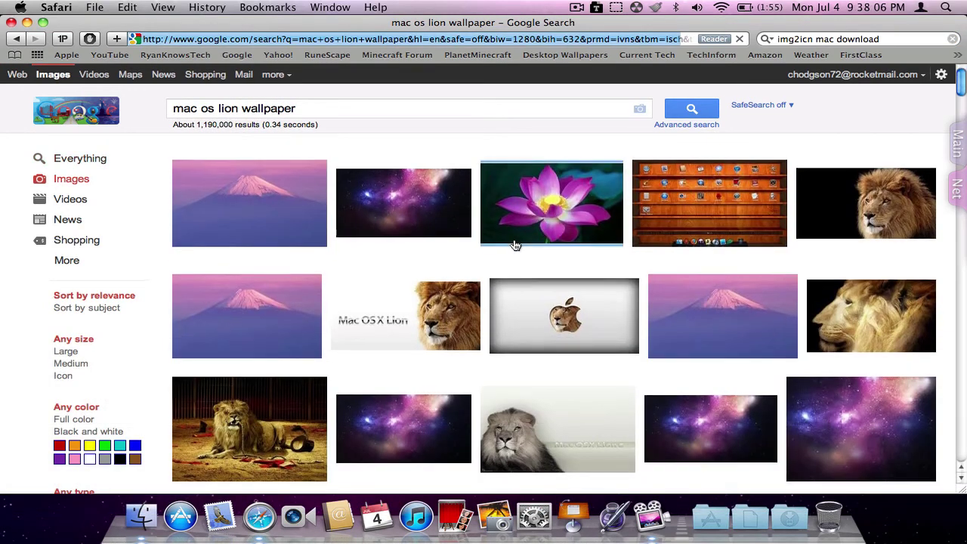
pyautogui.scroll(-10, 514, 245)
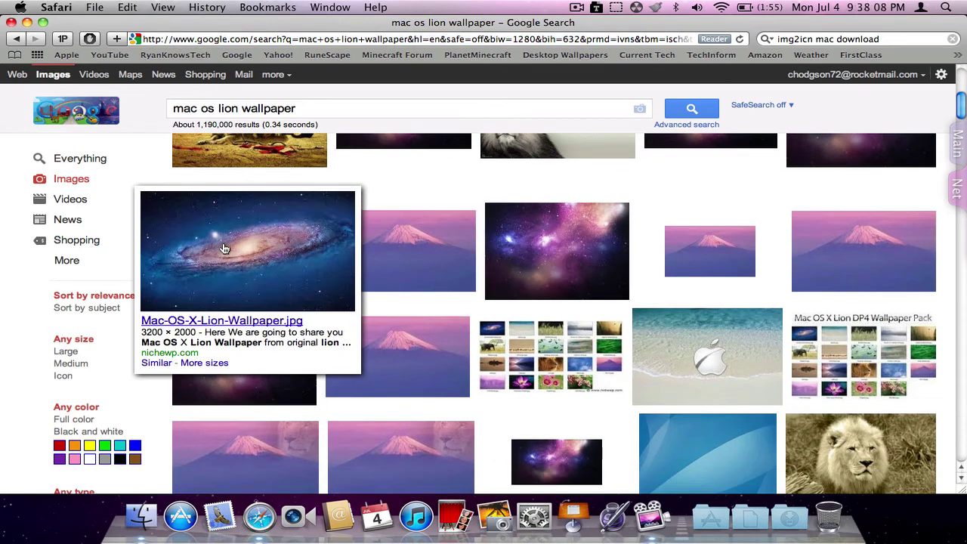
pyautogui.click(223, 249)
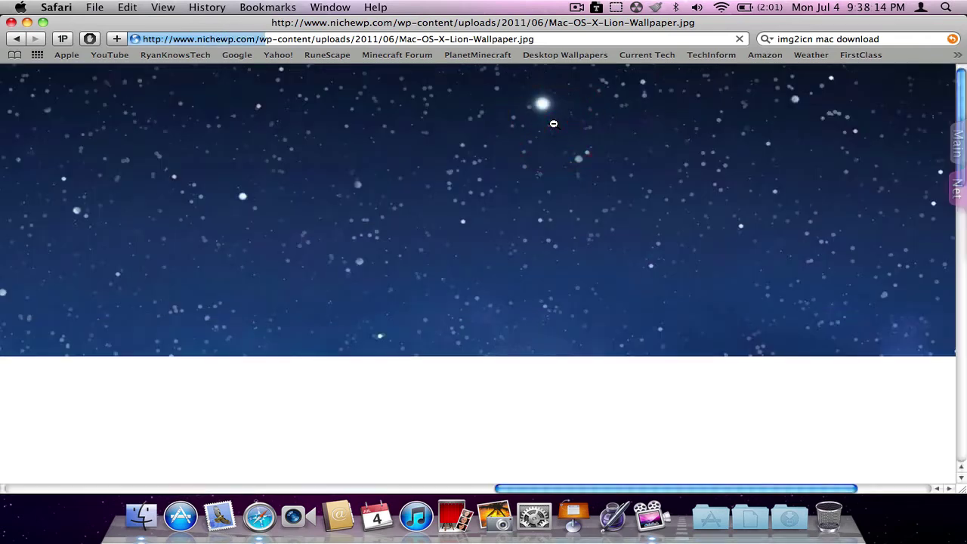
pyautogui.click(554, 126)
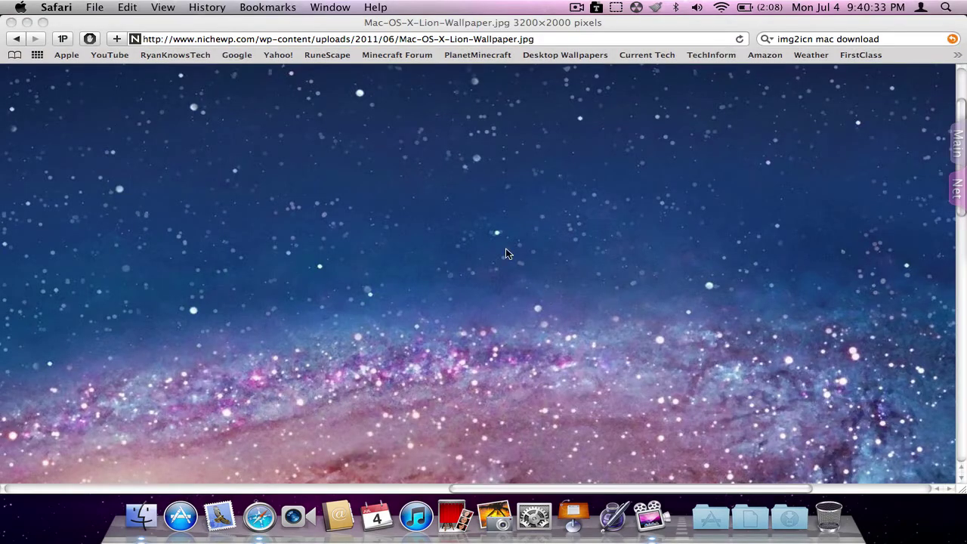
pyautogui.rightClick(509, 232)
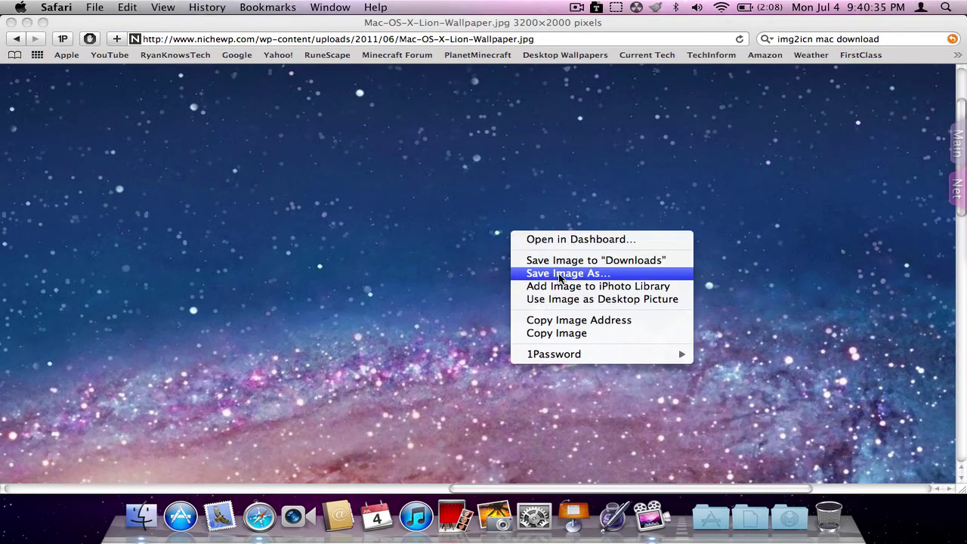
pyautogui.click(531, 207)
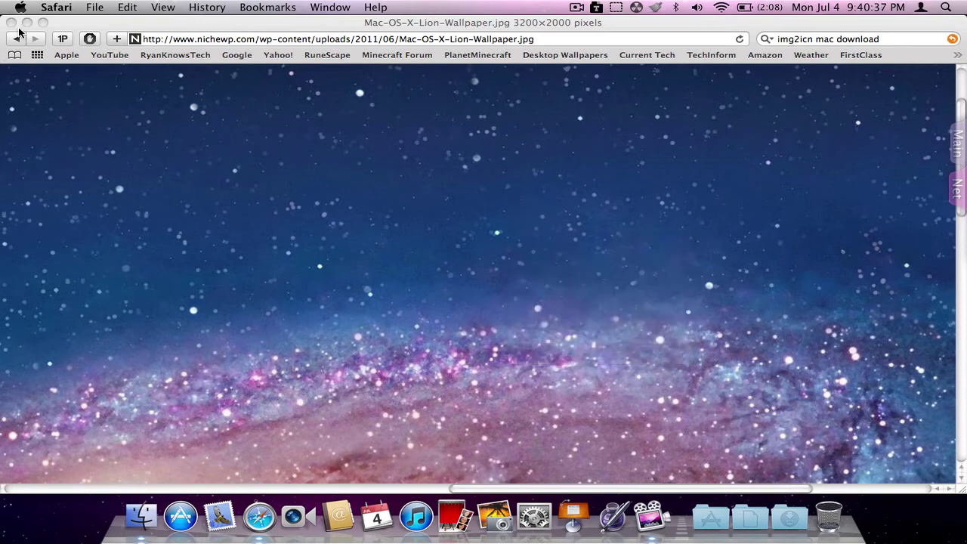
# Close the Safari window and open the Backgrounds folder in the Desktop & Screen Saver preferences.
pyautogui.click(12, 23)
pyautogui.click(207, 211)
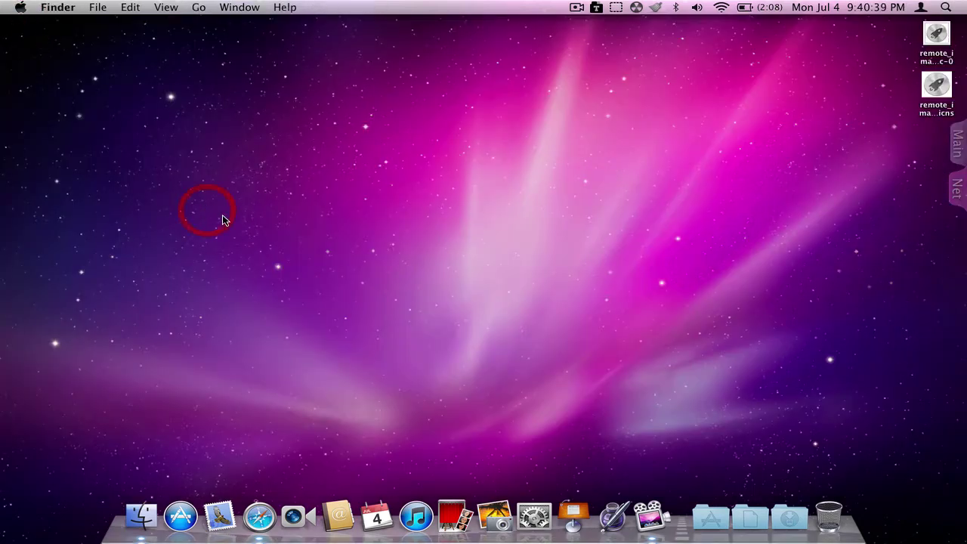
pyautogui.click(535, 515)
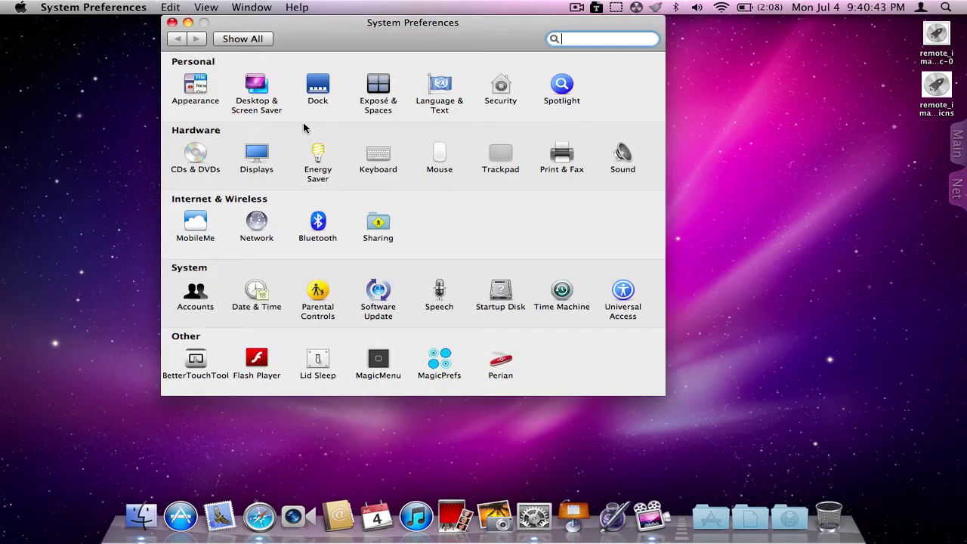
pyautogui.click(255, 98)
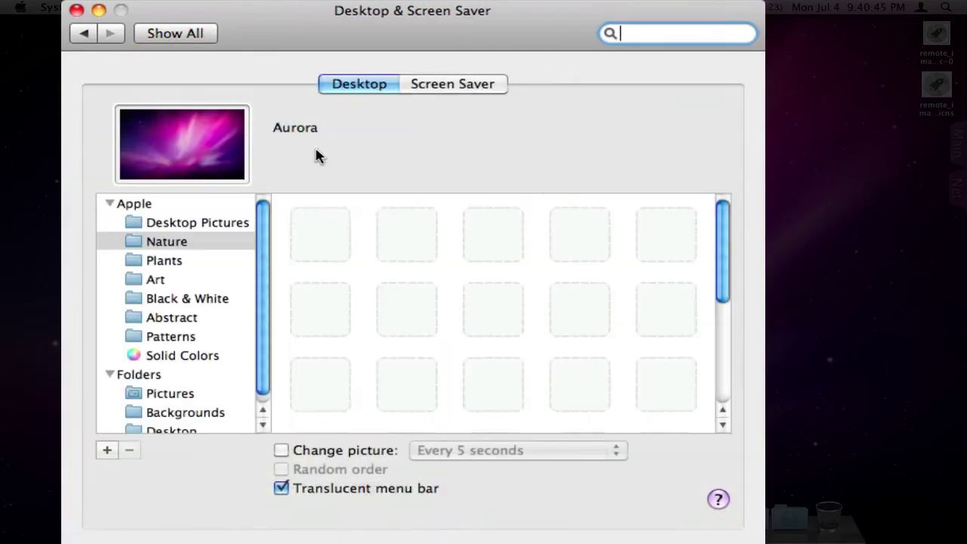
pyautogui.click(179, 420)
pyautogui.click(200, 402)
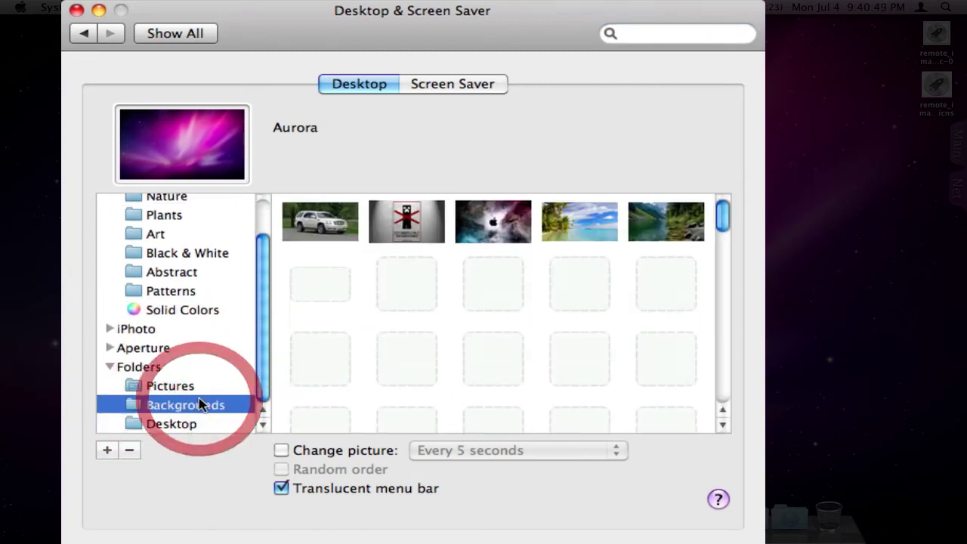
# Set the Mac OS X Lion galaxy picture from the Backgrounds folder as the desktop wallpaper and close the preferences.
pyautogui.scroll(-3, 646, 295)
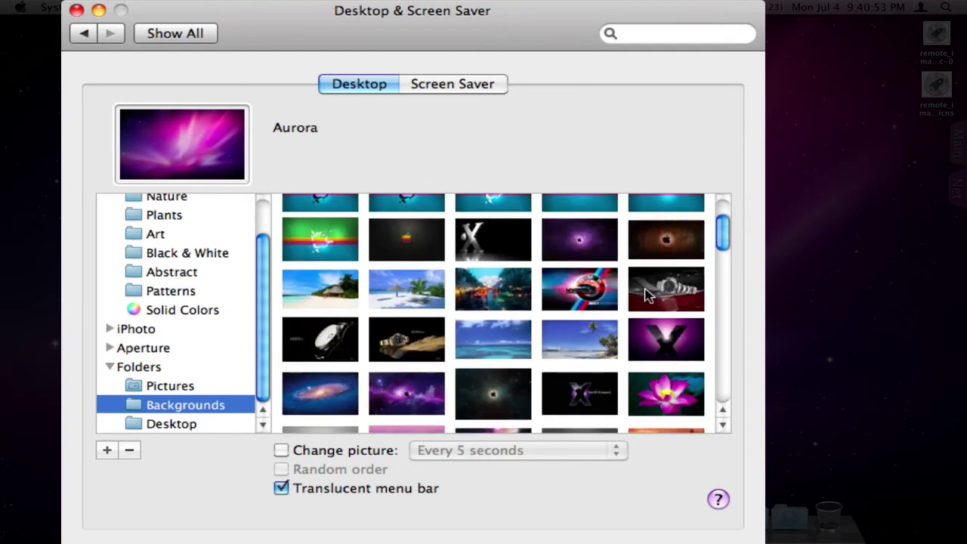
pyautogui.scroll(-3, 646, 295)
pyautogui.scroll(2, 646, 295)
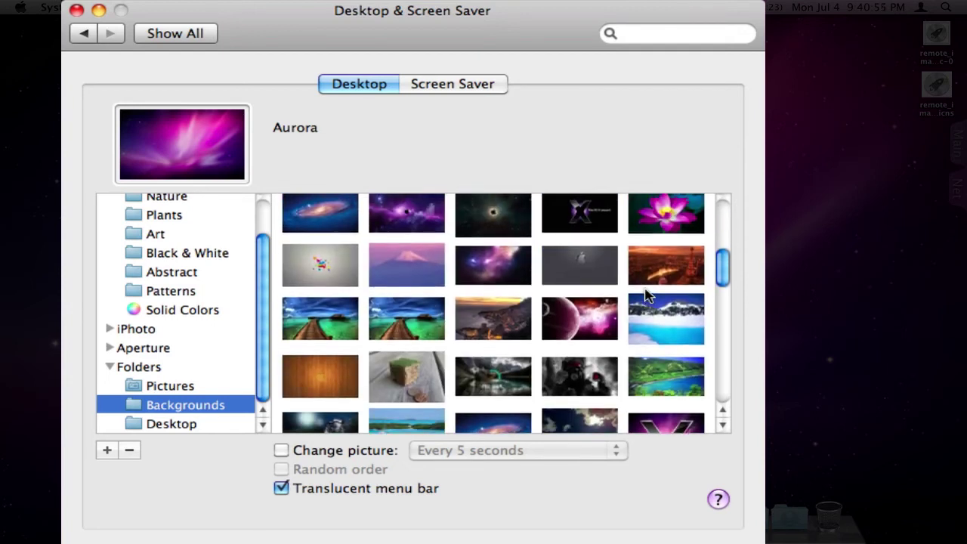
pyautogui.click(316, 230)
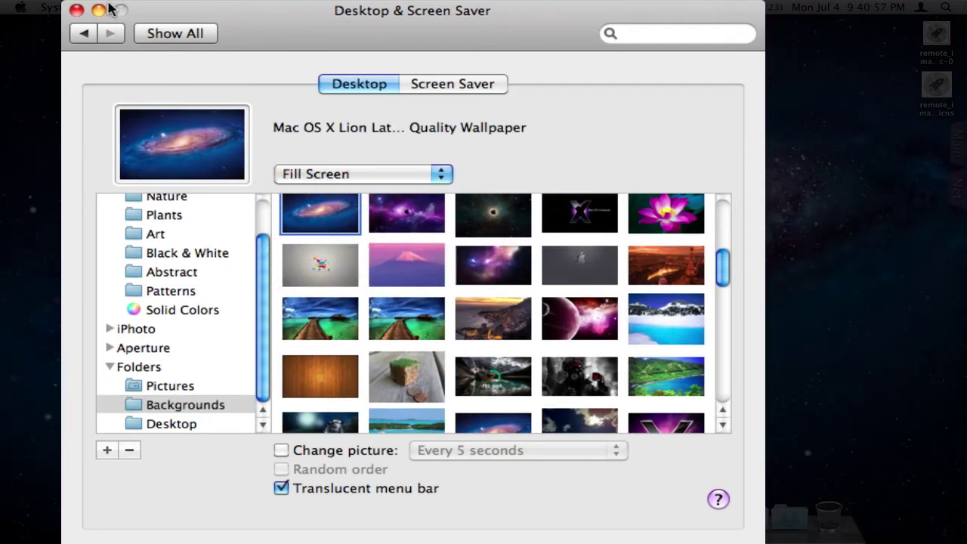
pyautogui.click(76, 10)
pyautogui.click(169, 26)
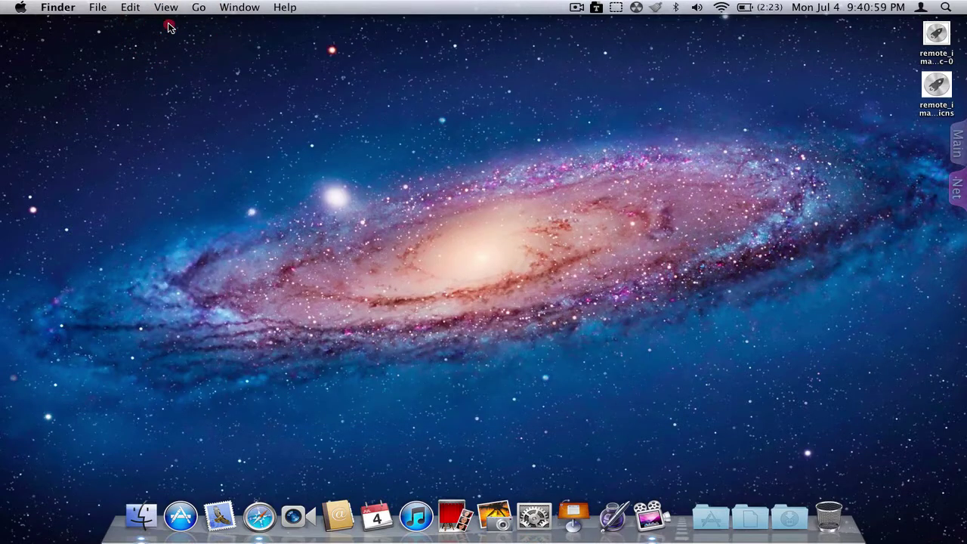
# Add the Launchpad app from the Applications folder to the Dock, between Finder and App Store.
pyautogui.click(711, 517)
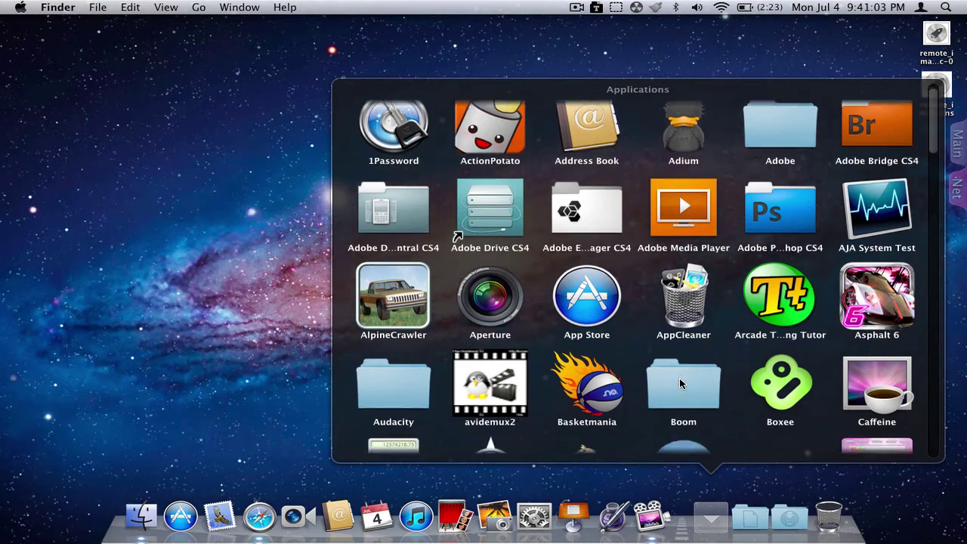
pyautogui.scroll(-6, 679, 378)
pyautogui.scroll(-1, 680, 382)
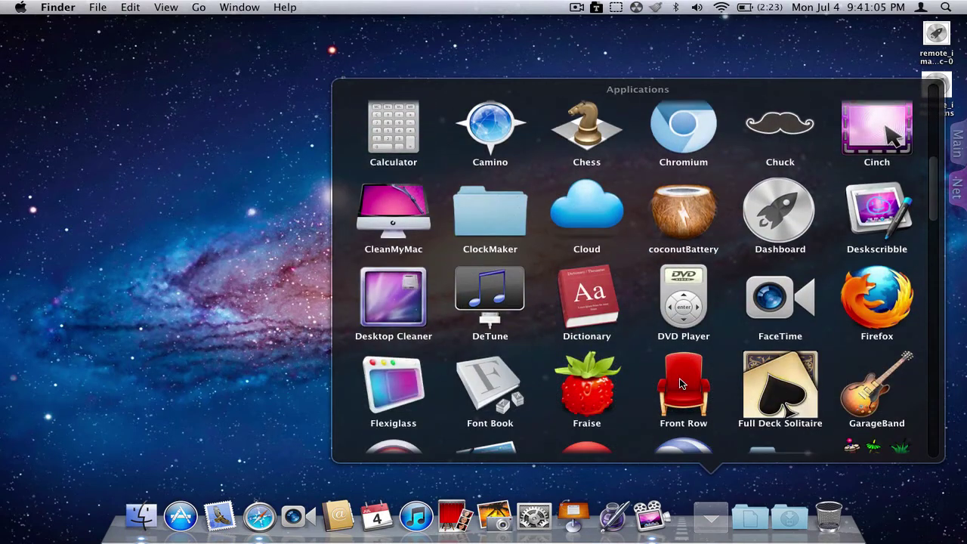
pyautogui.scroll(-7, 679, 383)
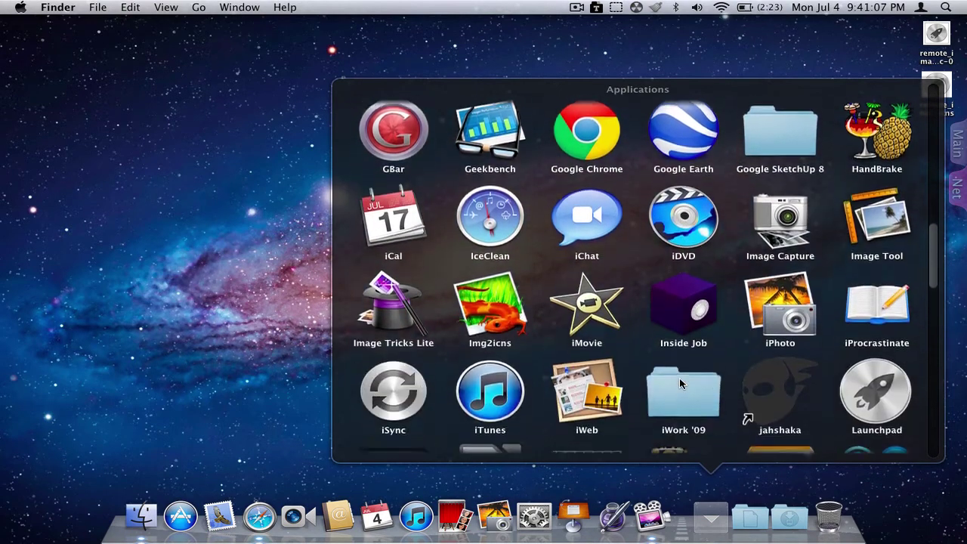
pyautogui.moveTo(856, 384); pyautogui.dragTo(153, 535)
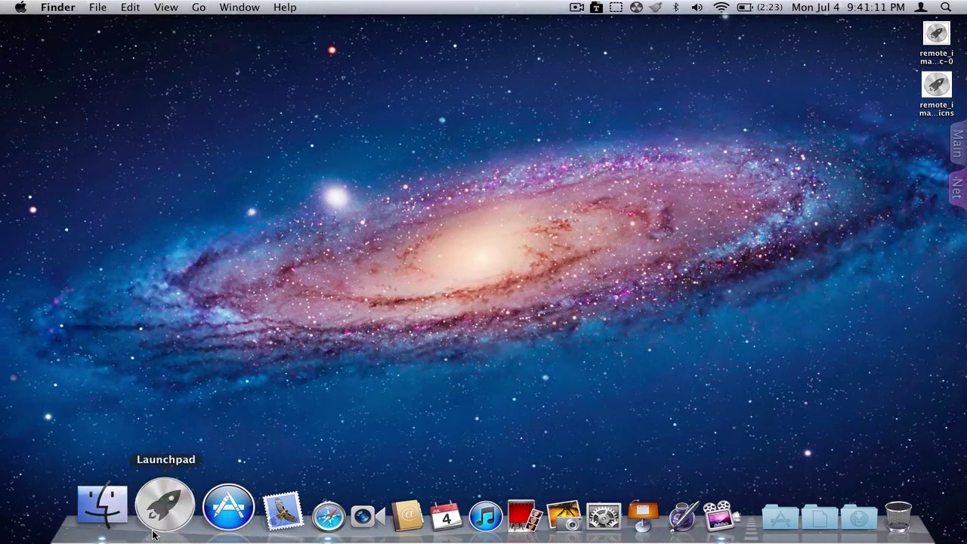
# Move the two leftover rocket icon files from the desktop to the Trash.
pyautogui.click(196, 363)
pyautogui.moveTo(903, 186); pyautogui.dragTo(931, 31)
pyautogui.press('super+BackSpace')
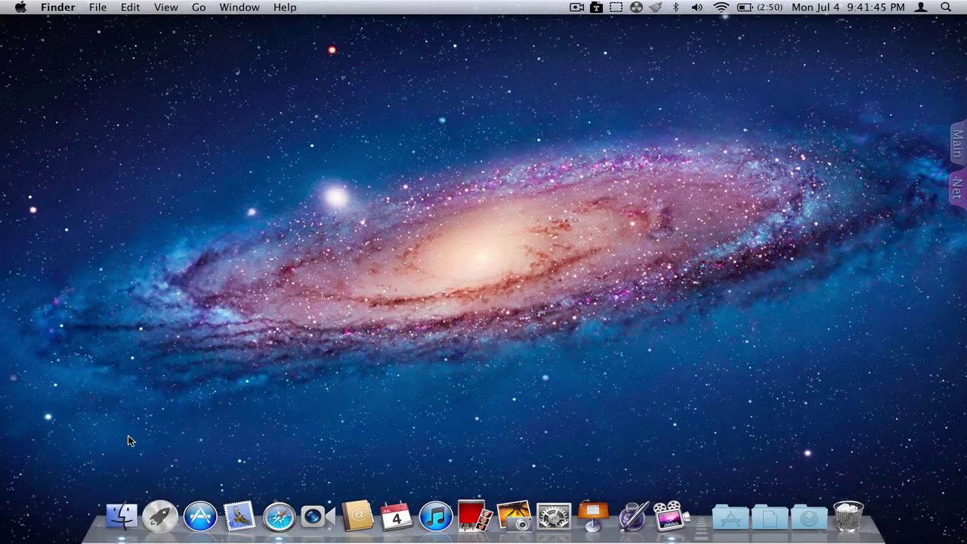
pyautogui.rightClick(191, 520)
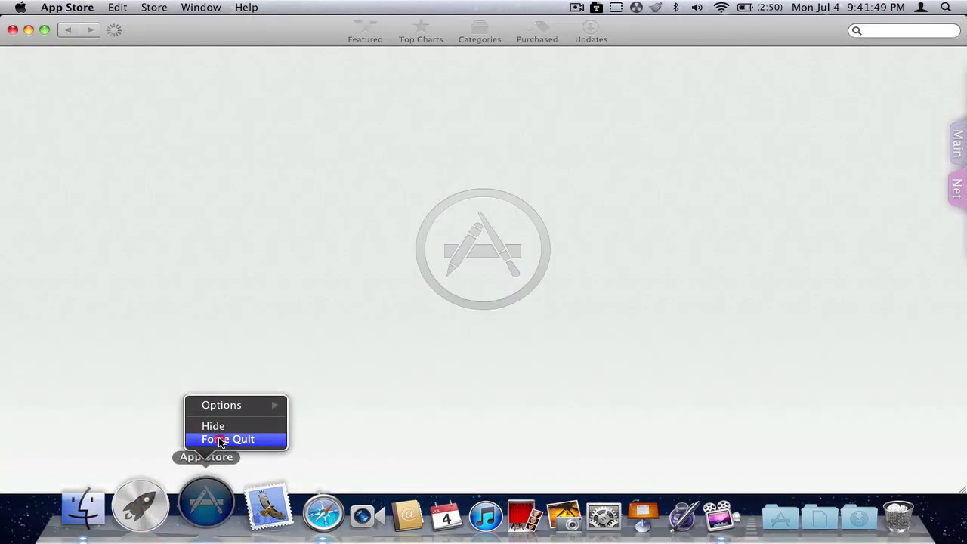
pyautogui.click(218, 439)
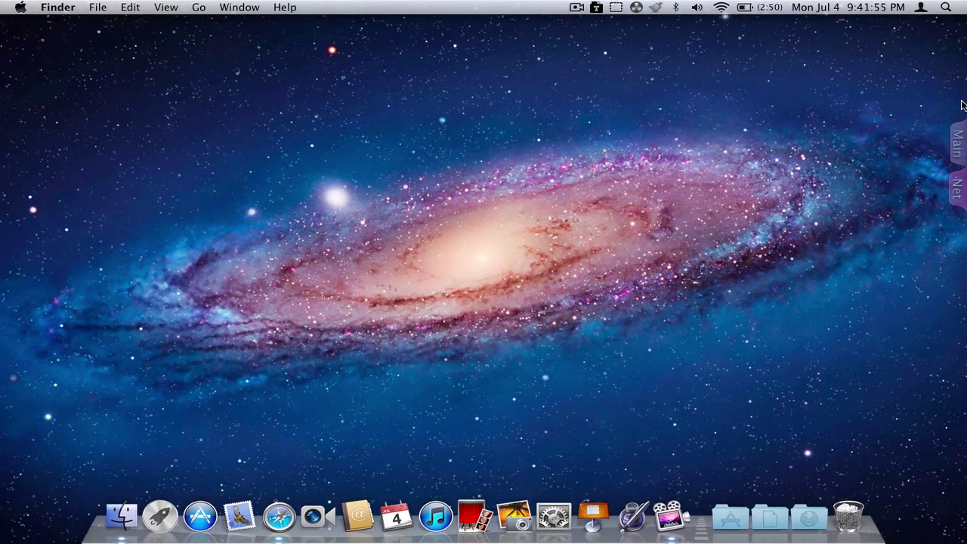
pyautogui.moveTo(883, 119); pyautogui.dragTo(67, 484)
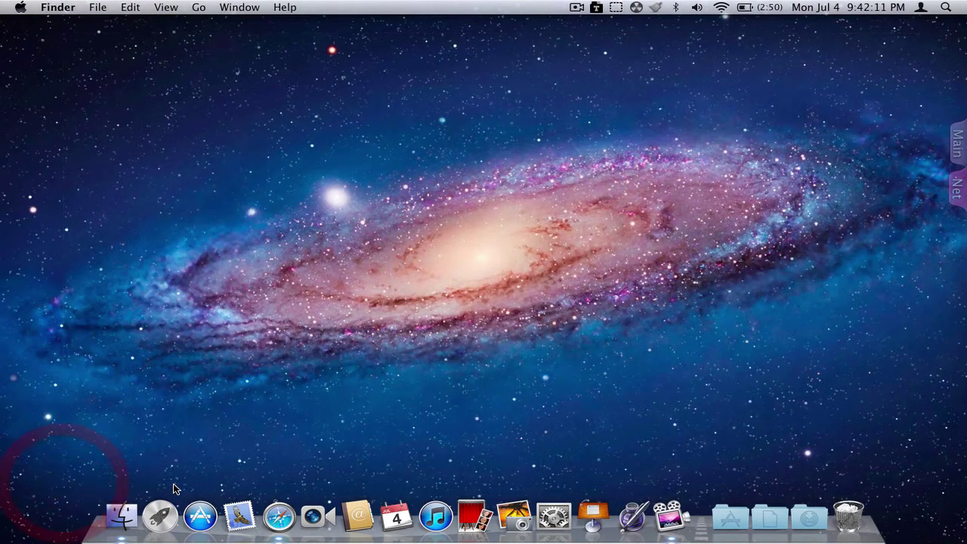
pyautogui.click(209, 512)
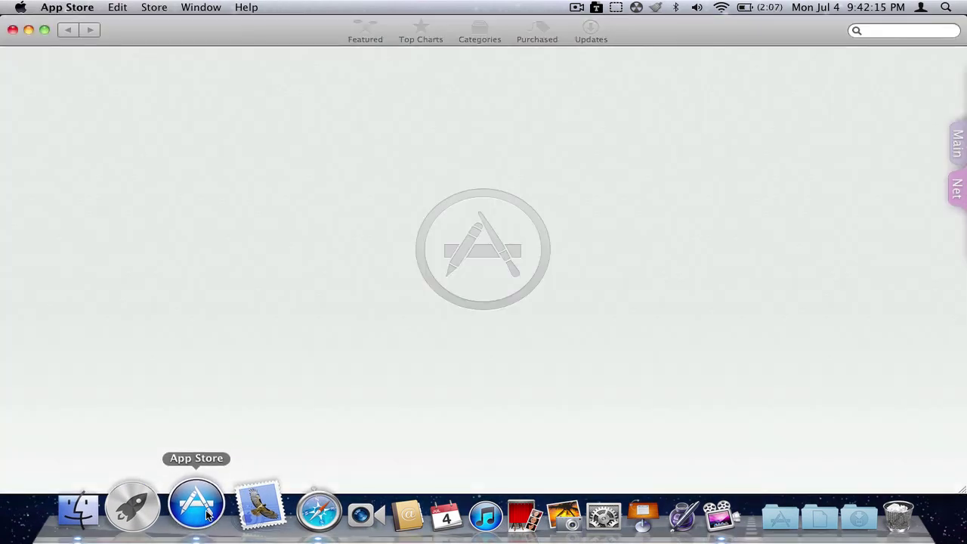
pyautogui.rightClick(206, 513)
pyautogui.click(216, 456)
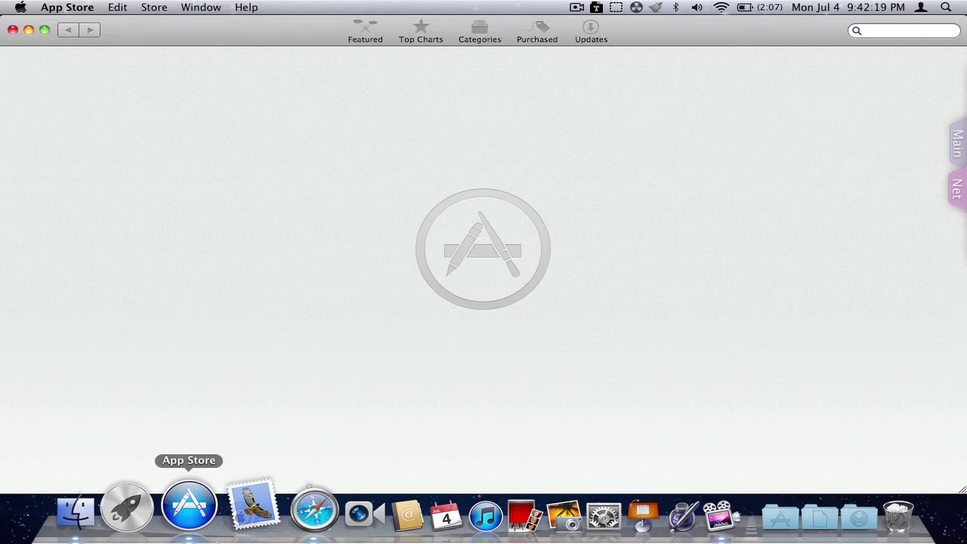
pyautogui.click(12, 32)
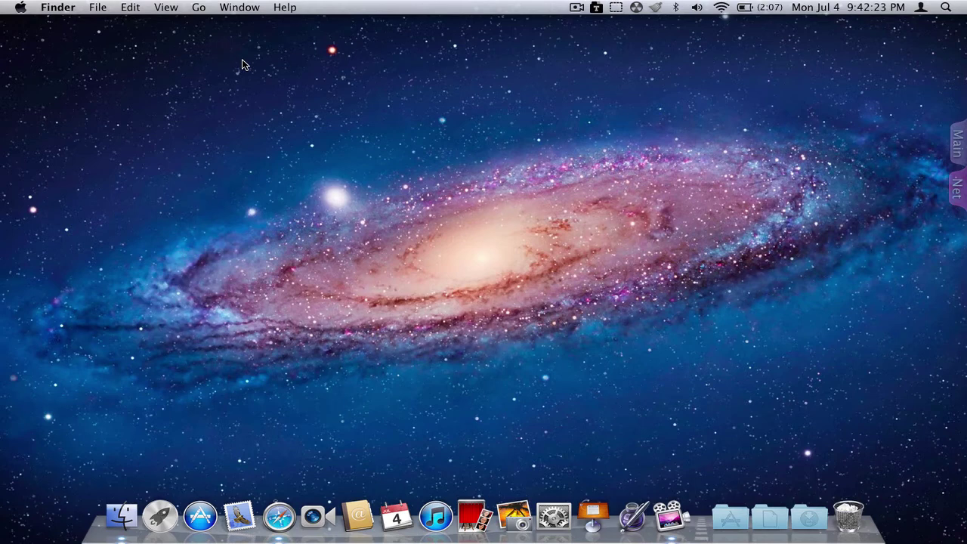